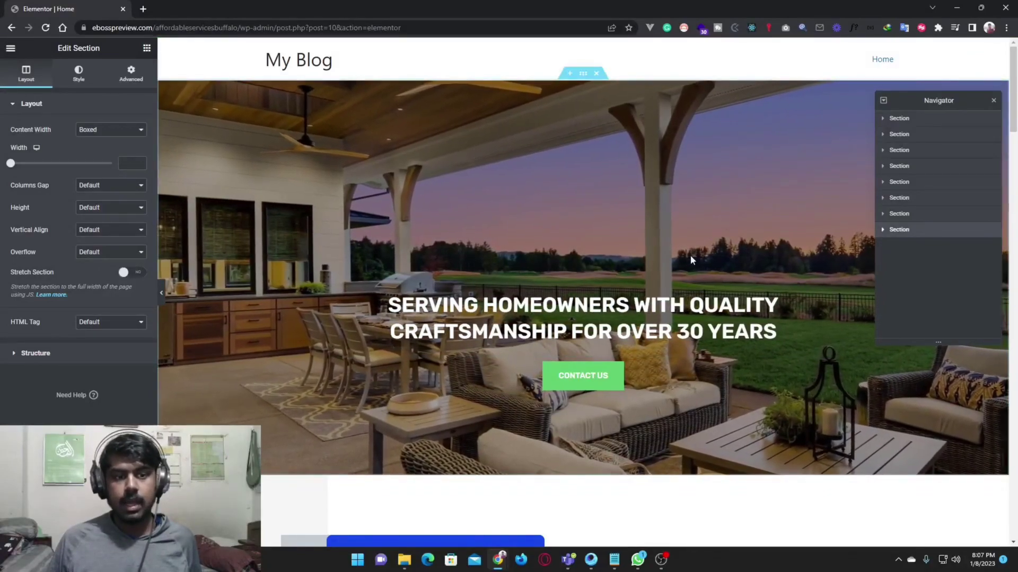
# - Try updating the Elementor page twice; the save fails with a 403 Server Error
pyautogui.scroll(-5, 580, 411)
pyautogui.scroll(5, 575, 417)
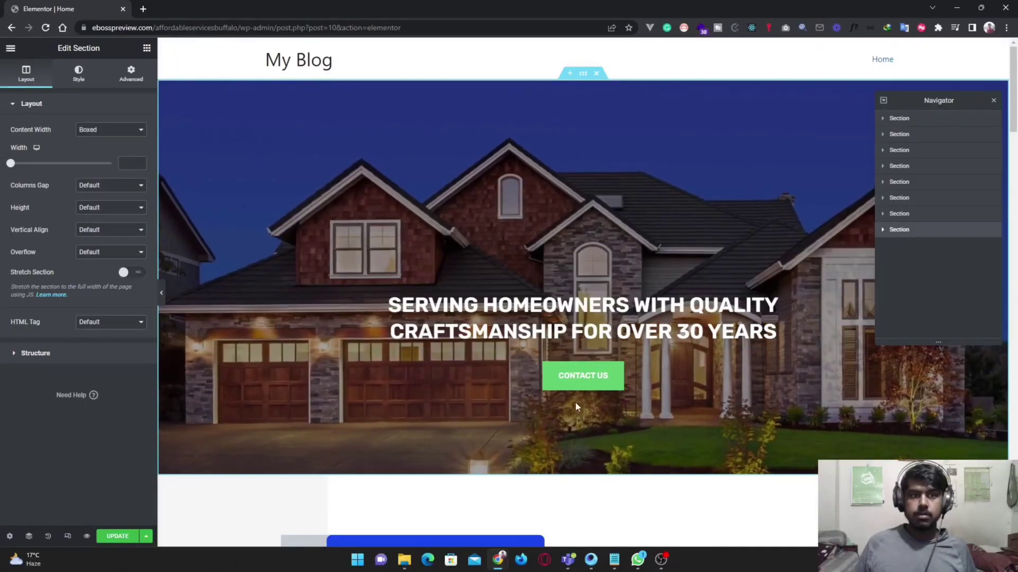
pyautogui.scroll(-4, 561, 254)
pyautogui.scroll(4, 565, 339)
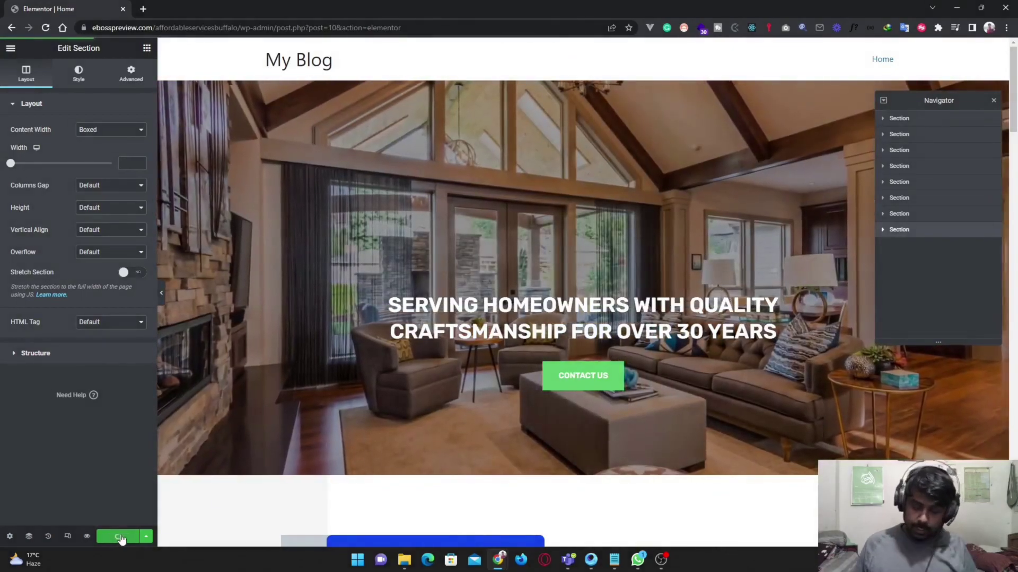
pyautogui.click(120, 537)
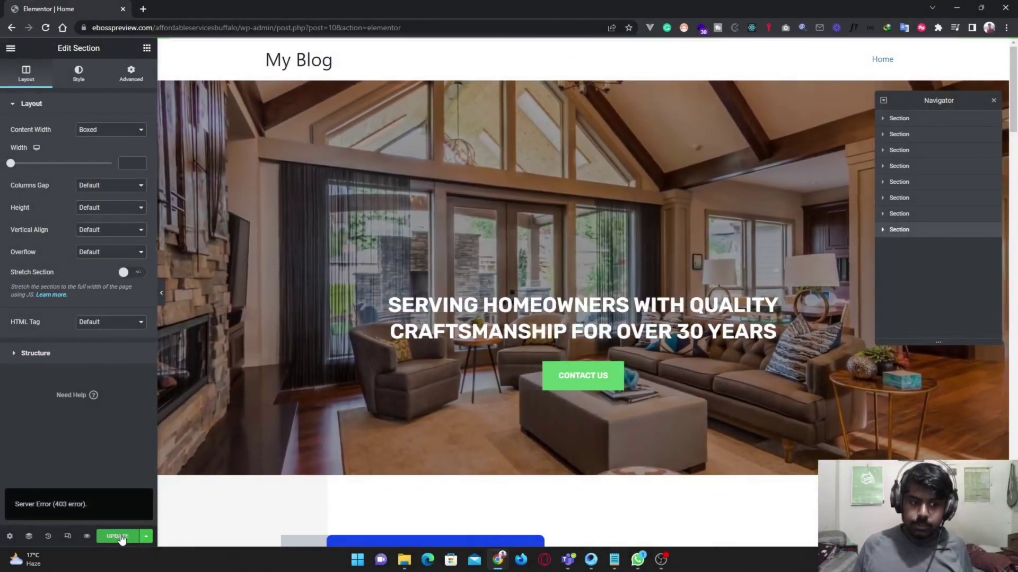
pyautogui.click(120, 537)
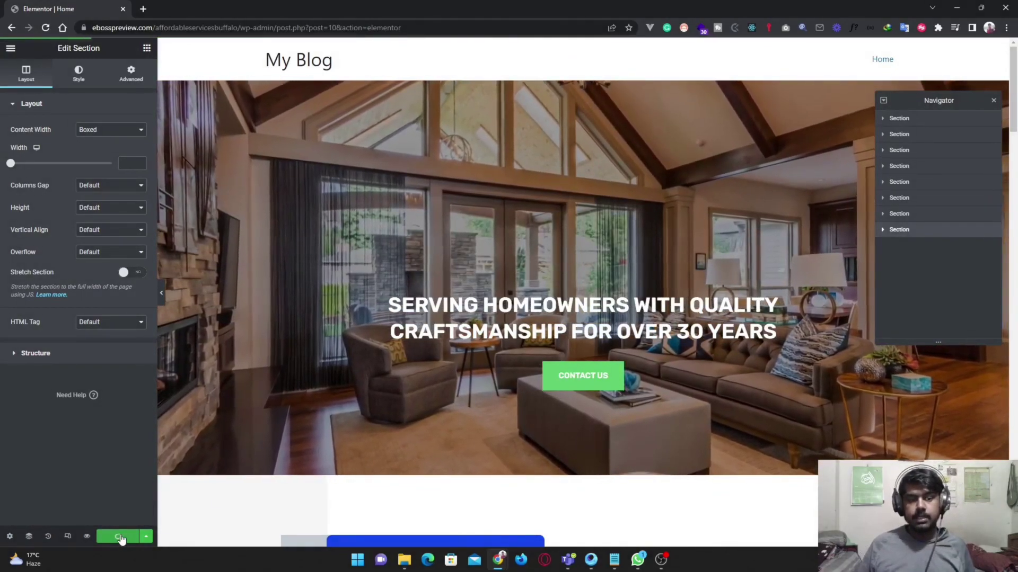
# - Translate the 403 error message with Google Translate, then close the translation popup
pyautogui.moveTo(88, 507); pyautogui.dragTo(49, 505)
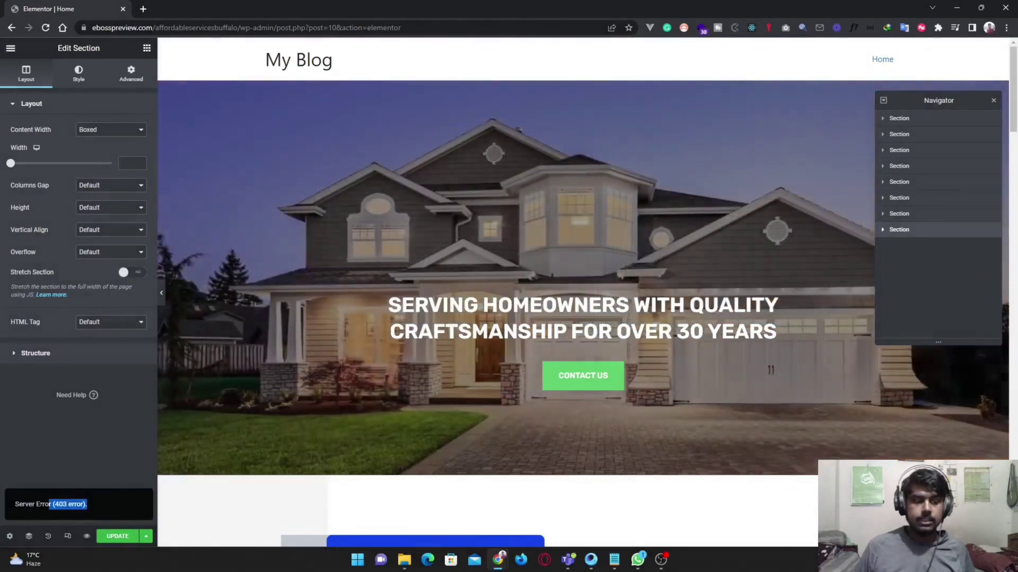
pyautogui.click(51, 510)
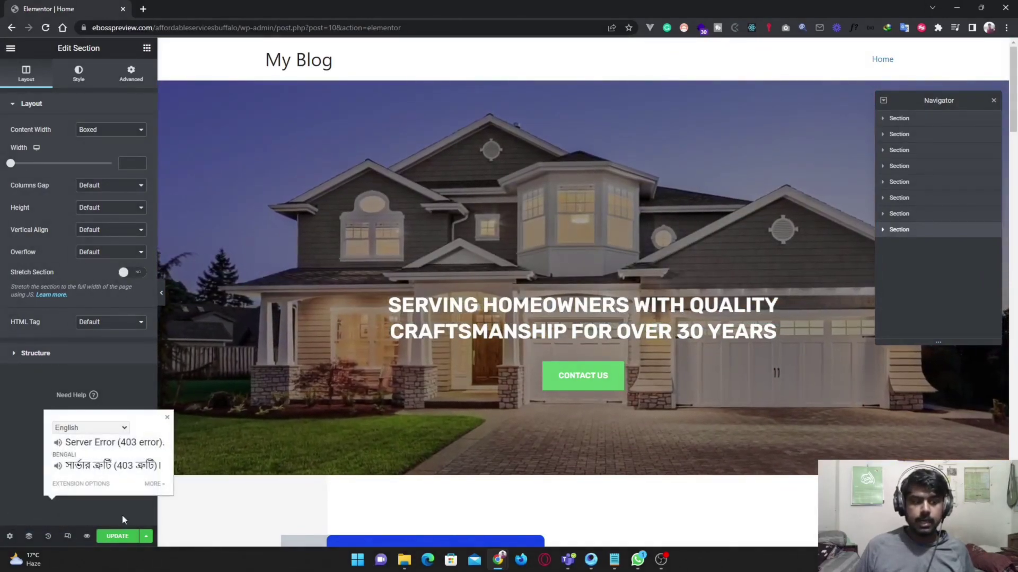
pyautogui.moveTo(76, 443); pyautogui.dragTo(120, 443)
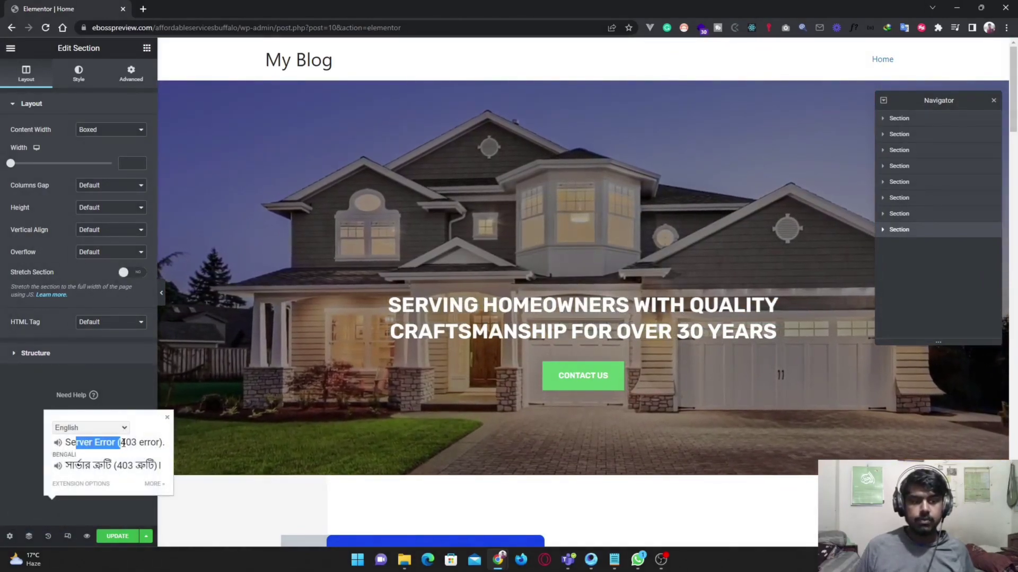
pyautogui.click(109, 380)
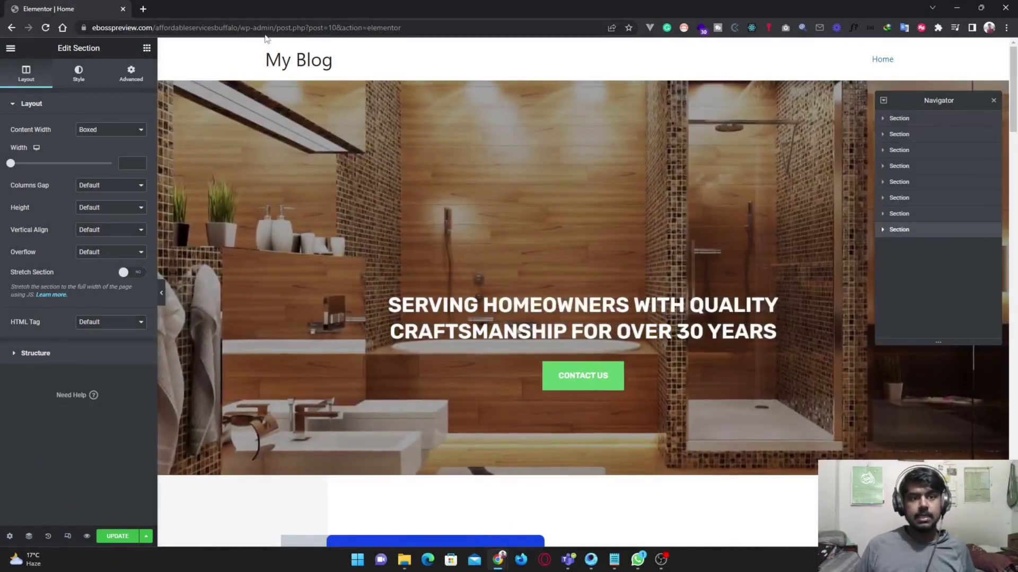
# - Change the address to end at wp-admin/ and leave the Elementor editor without saving
pyautogui.moveTo(276, 27); pyautogui.dragTo(726, 50)
pyautogui.write('p')
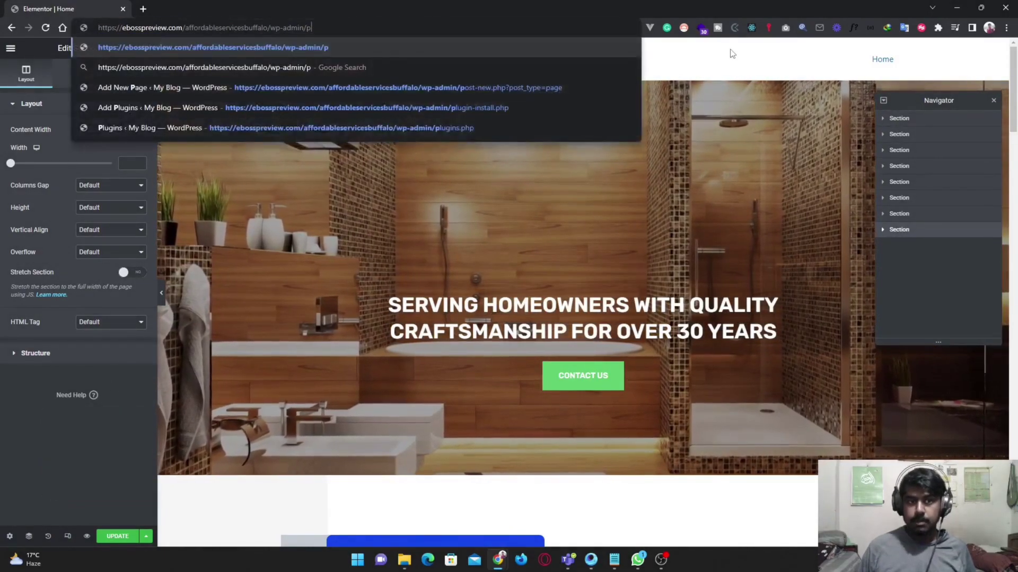
pyautogui.press('BackSpace')
pyautogui.press('Return')
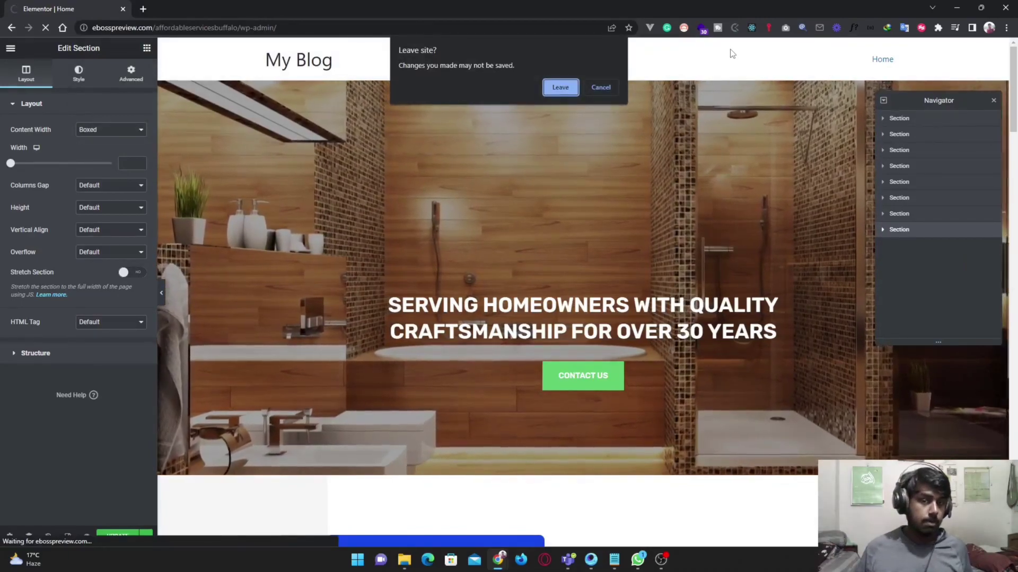
pyautogui.click(558, 89)
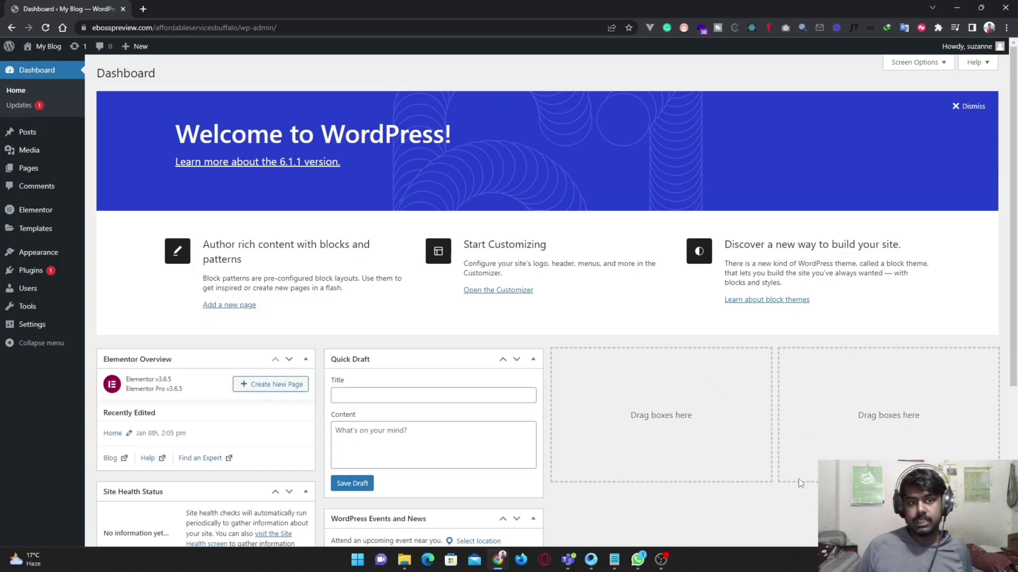
# - Bring the steps.txt notes forward, moved up-right and narrowed beside the WordPress dashboard
pyautogui.click(617, 562)
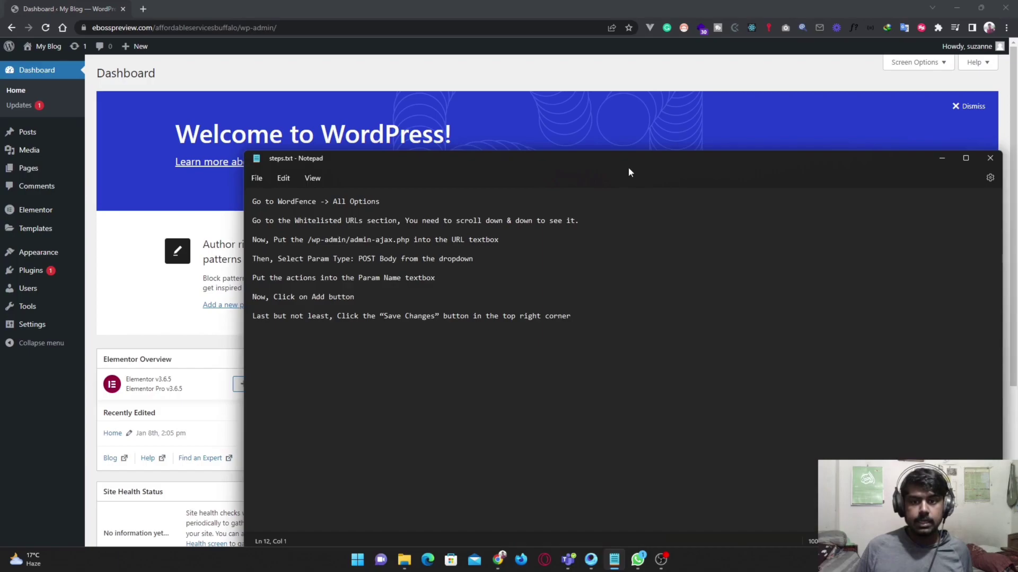
pyautogui.moveTo(629, 171); pyautogui.dragTo(687, 150)
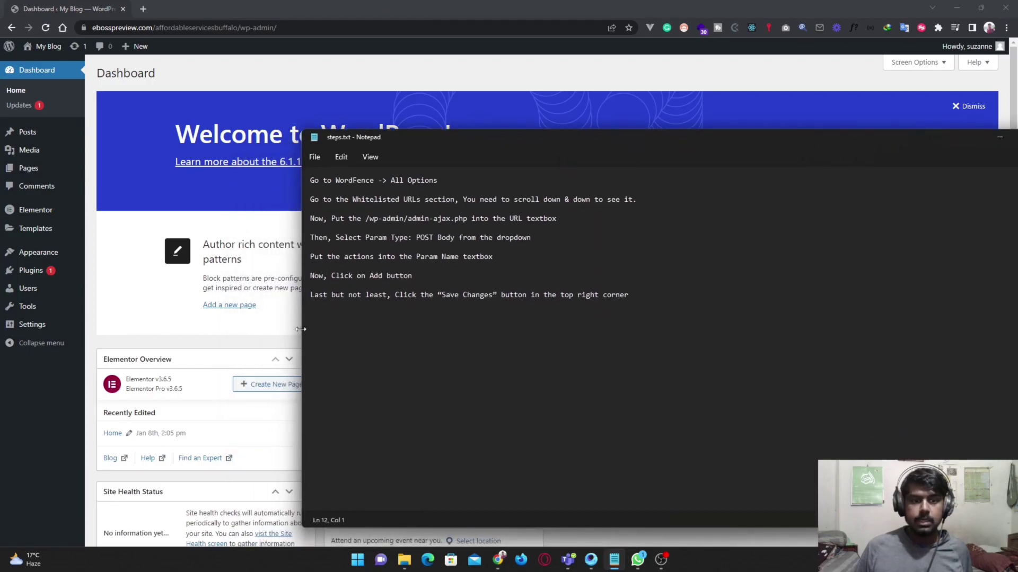
pyautogui.moveTo(301, 329); pyautogui.dragTo(533, 329)
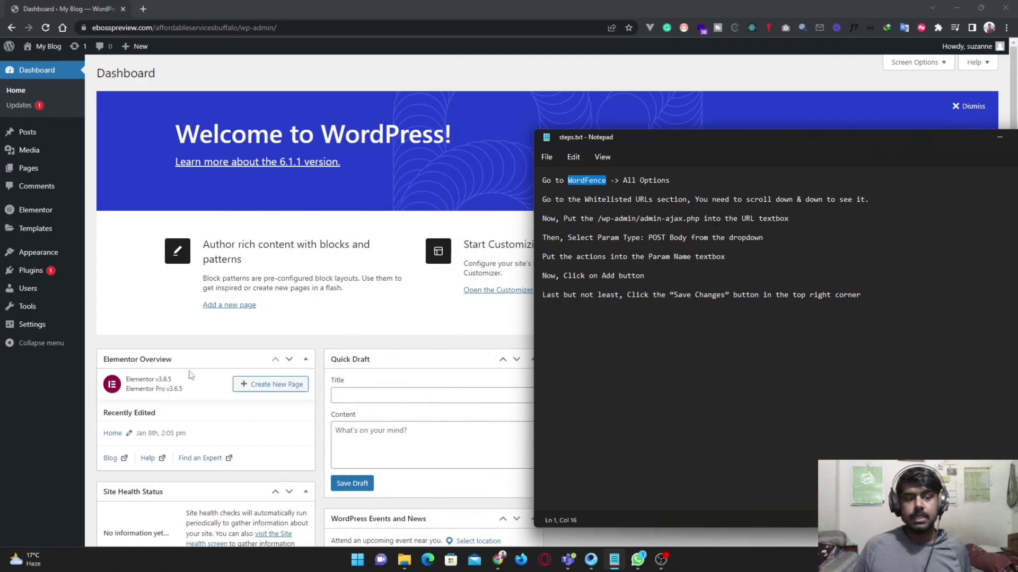
# - Search the plugin directory for 'WordFence', then install and activate Wordfence Security
pyautogui.moveTo(80, 270)
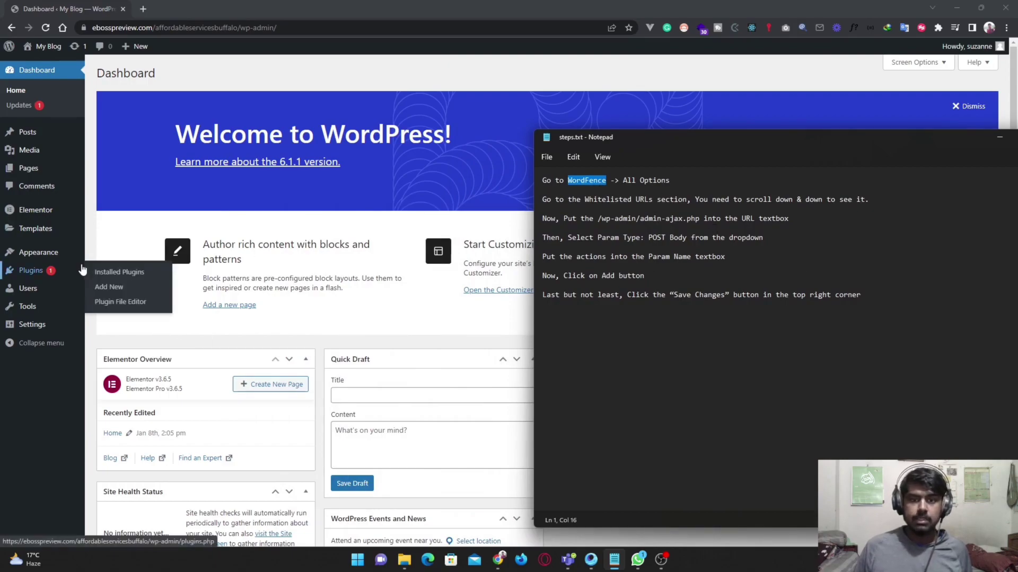
pyautogui.click(127, 294)
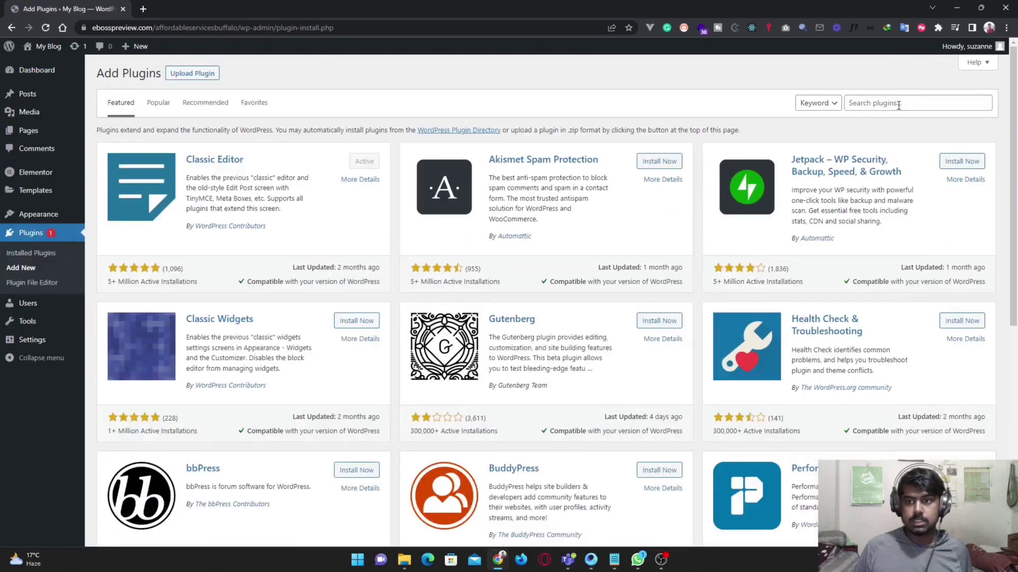
pyautogui.click(898, 104)
pyautogui.write('WordFence')
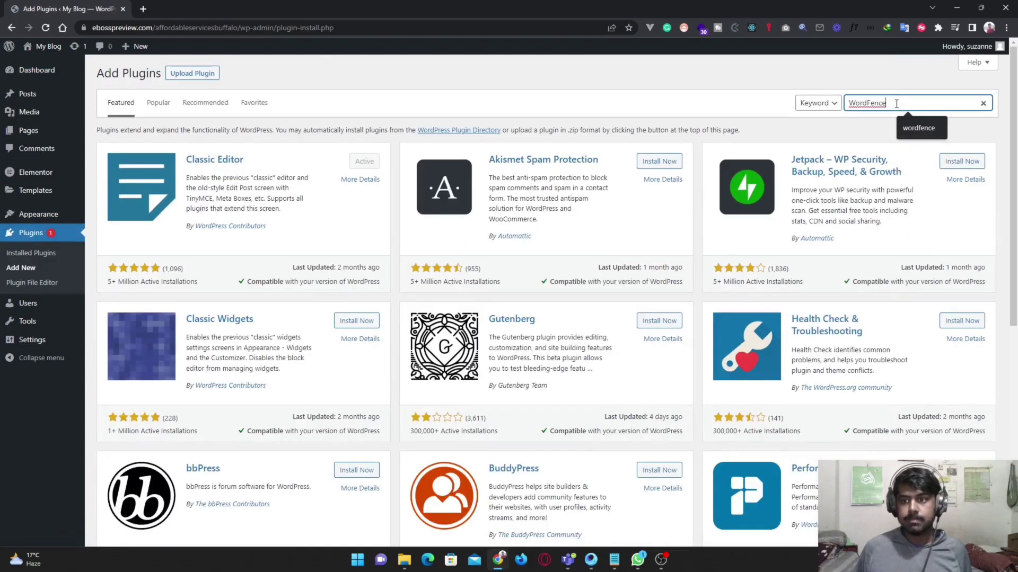
pyautogui.press('Return')
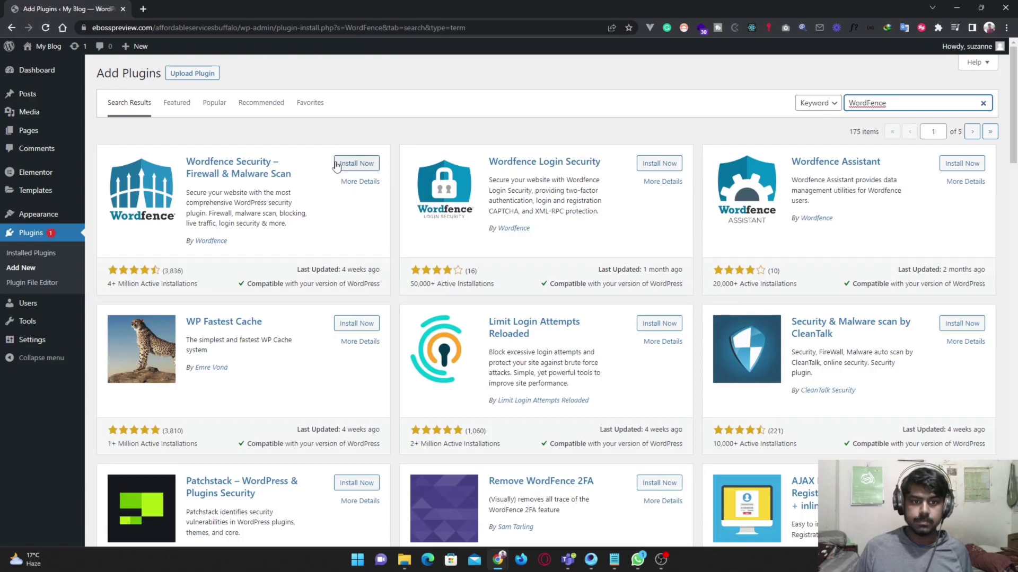
pyautogui.click(336, 164)
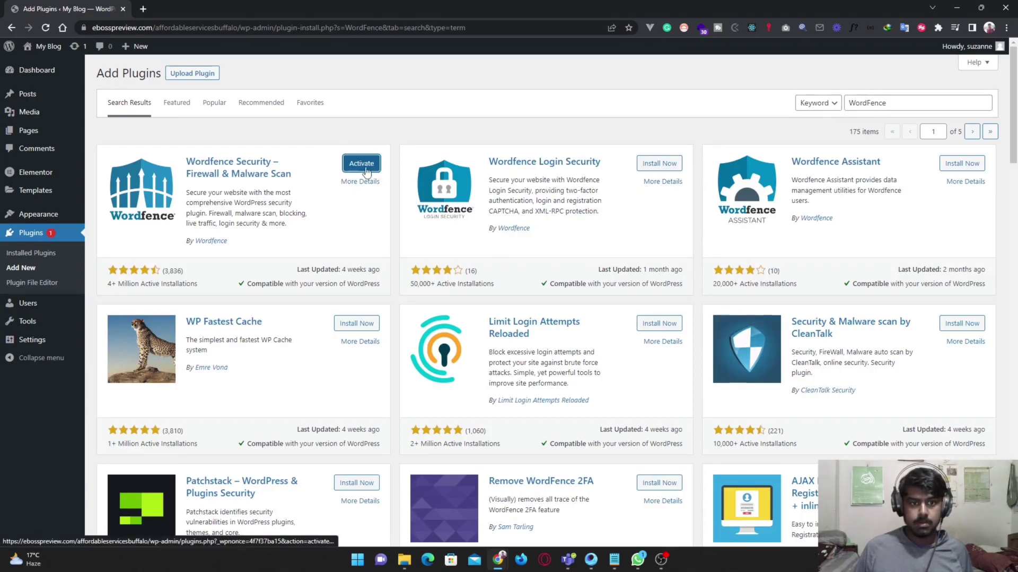
pyautogui.click(364, 166)
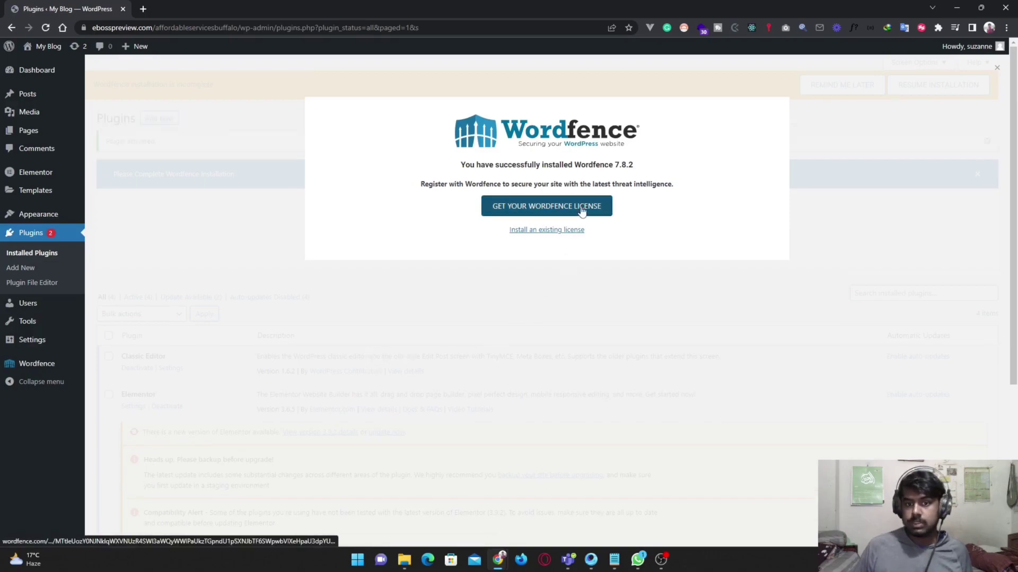
# - Install a free Wordfence license using the site's saved e-mail and accepting the terms
pyautogui.click(568, 231)
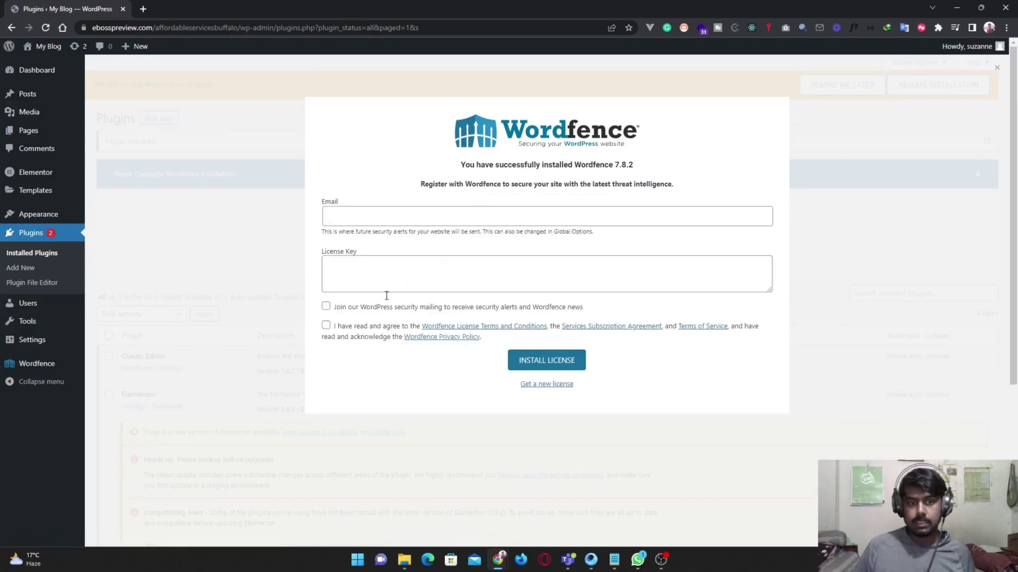
pyautogui.click(381, 219)
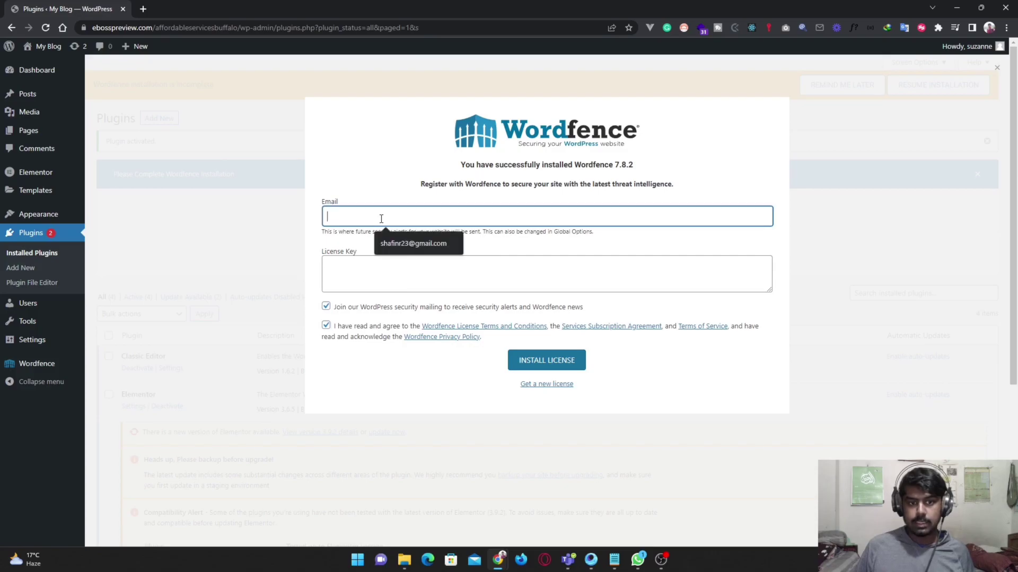
pyautogui.click(418, 243)
pyautogui.click(418, 277)
pyautogui.click(326, 325)
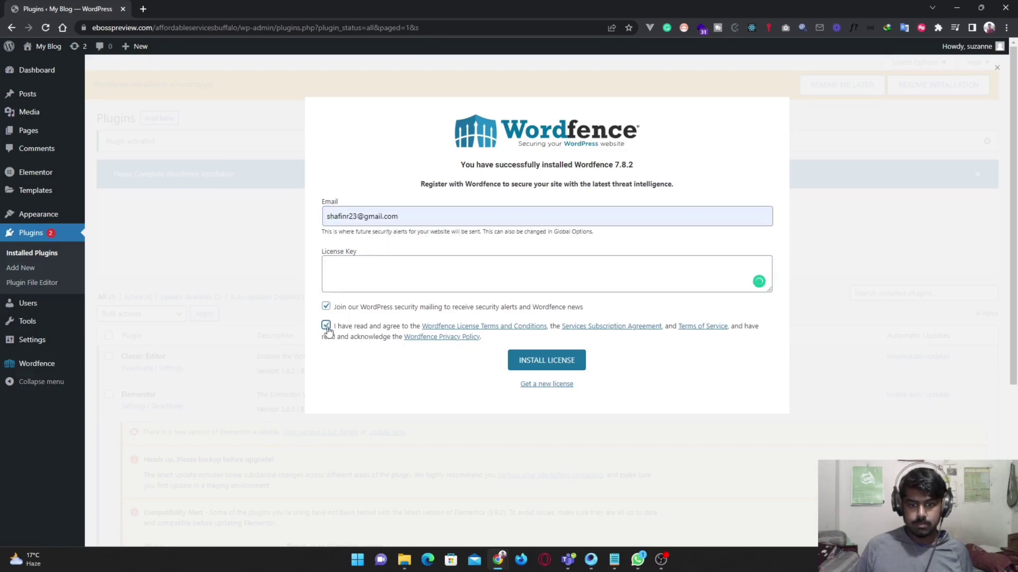
pyautogui.click(555, 338)
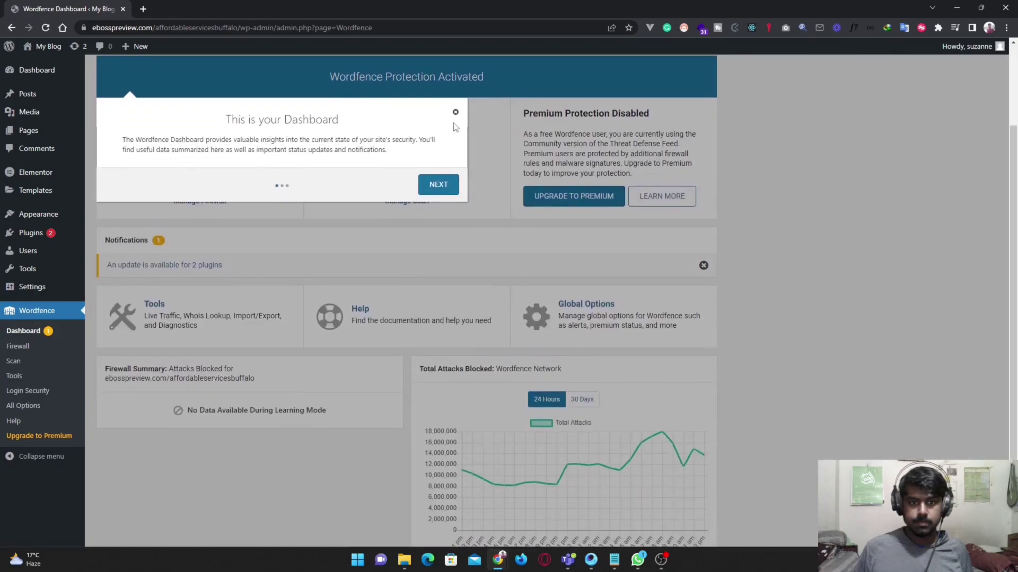
# - Close the 'This is your Dashboard' tour popup on the Wordfence Dashboard
pyautogui.click(455, 113)
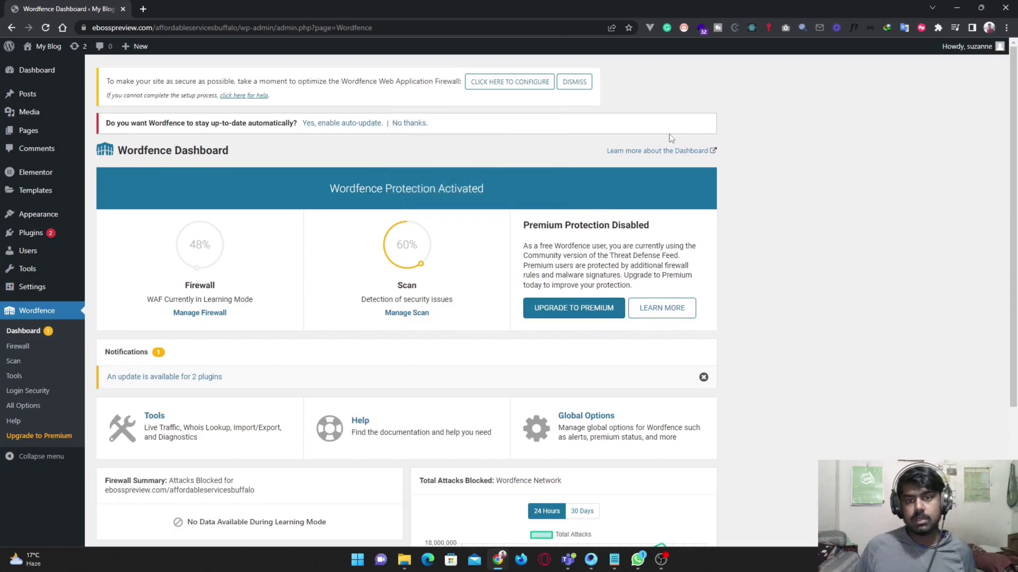
# - Optimize the Wordfence firewall, downloading the .htaccess backup, and close the success message
pyautogui.click(495, 83)
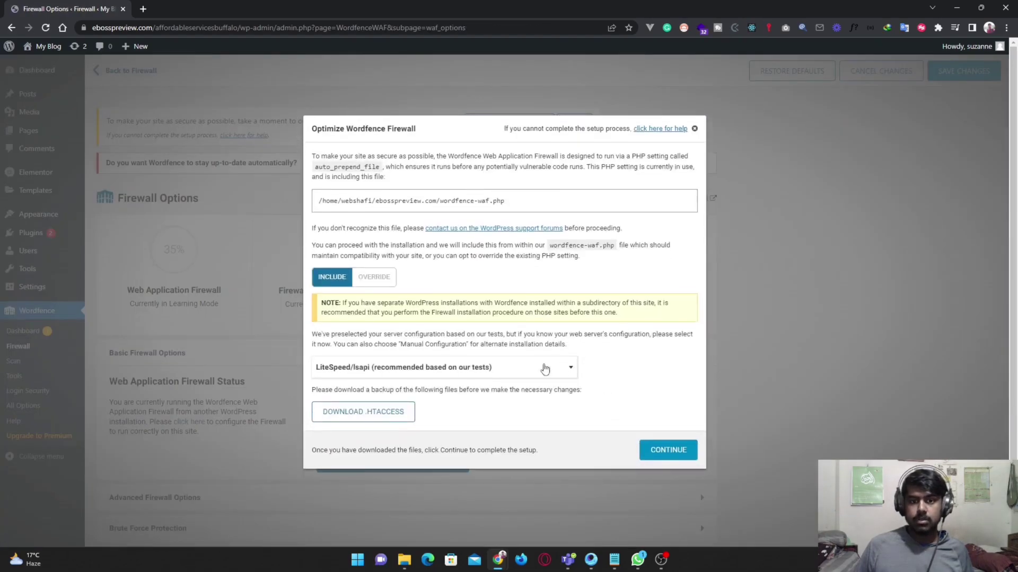
pyautogui.click(371, 413)
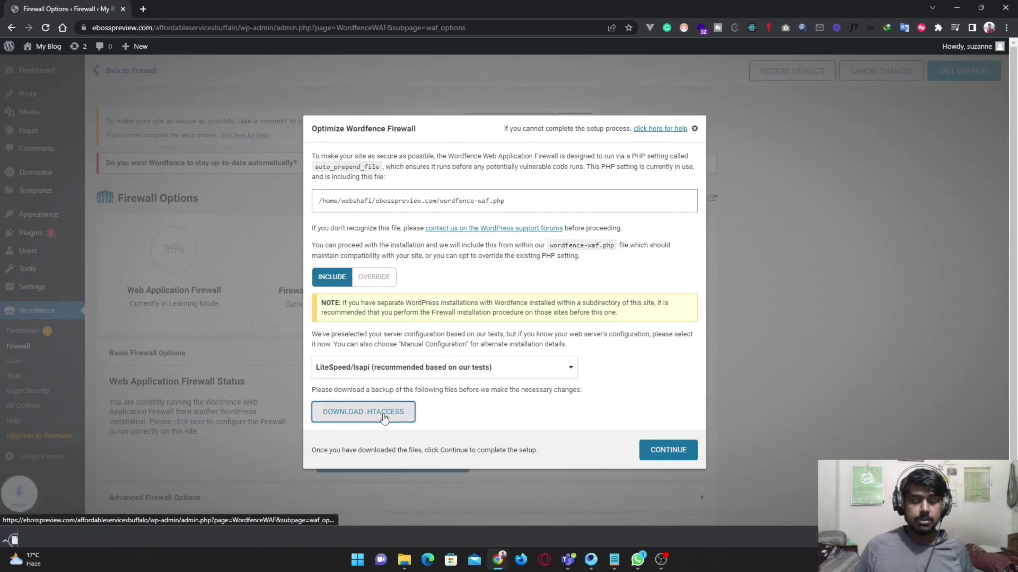
pyautogui.click(671, 438)
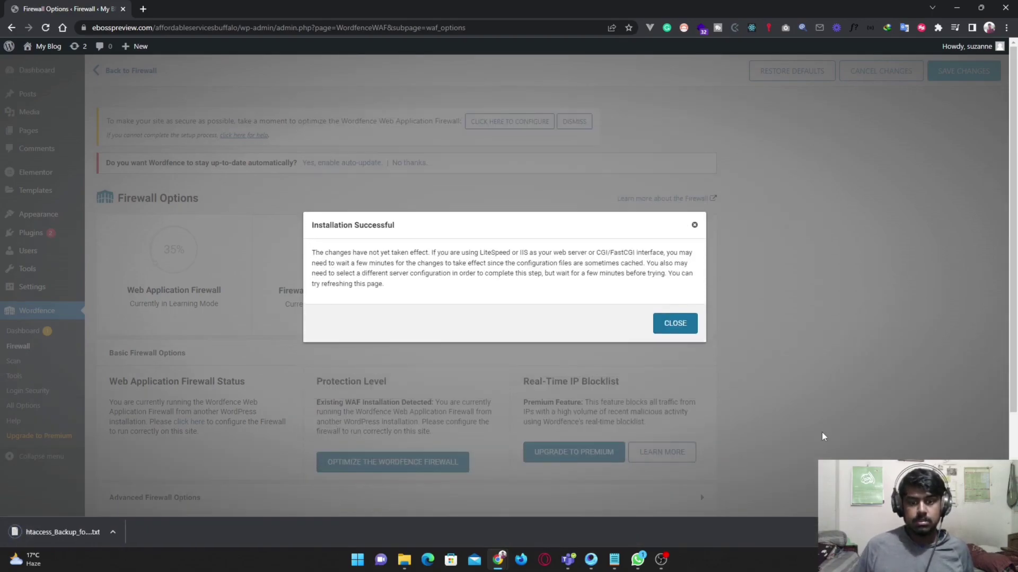
pyautogui.click(664, 325)
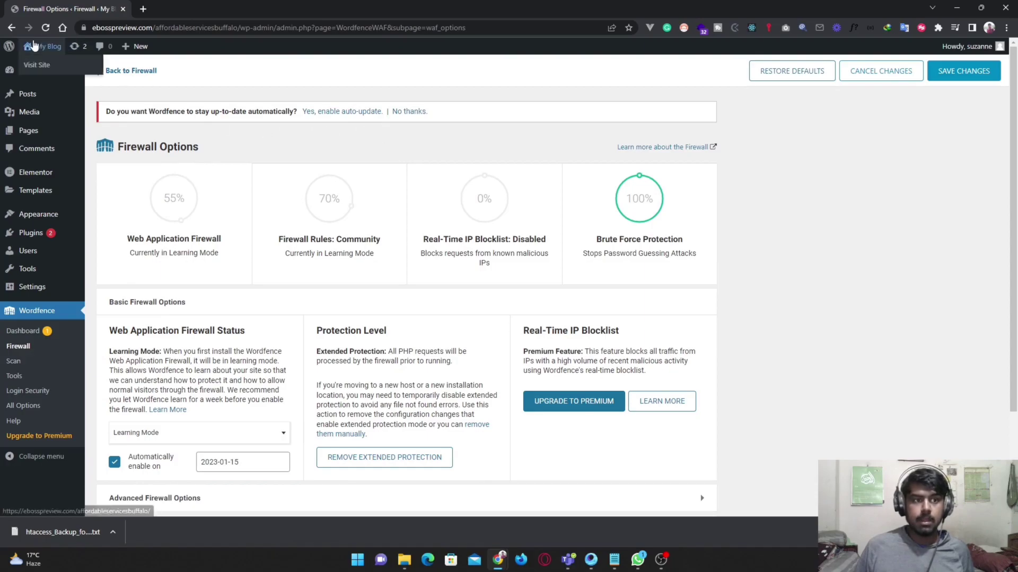
# - Open the My Blog live site in a new tab, then return to Firewall Options
pyautogui.middleClick(139, 63)
pyautogui.click(149, 5)
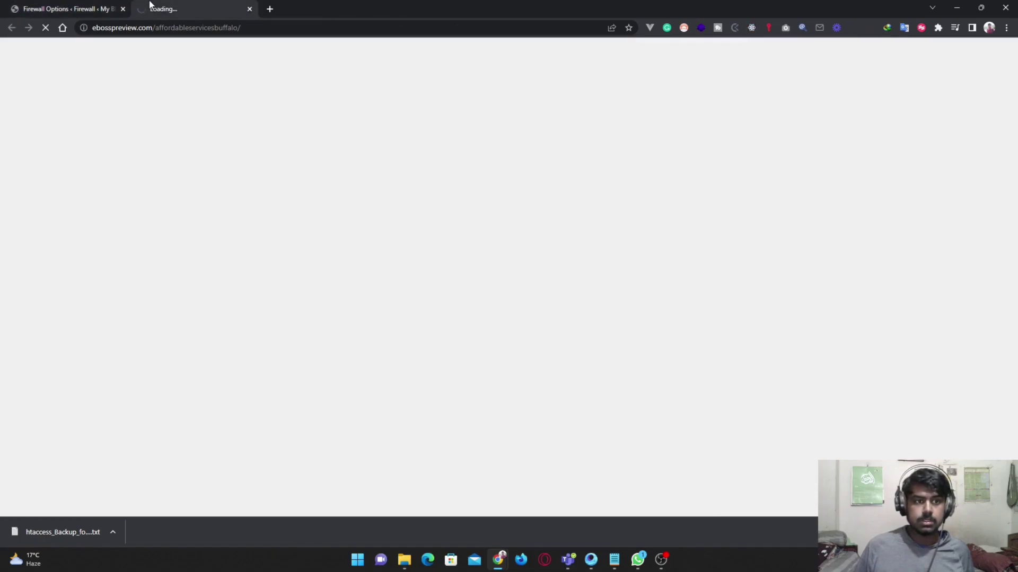
pyautogui.click(96, 6)
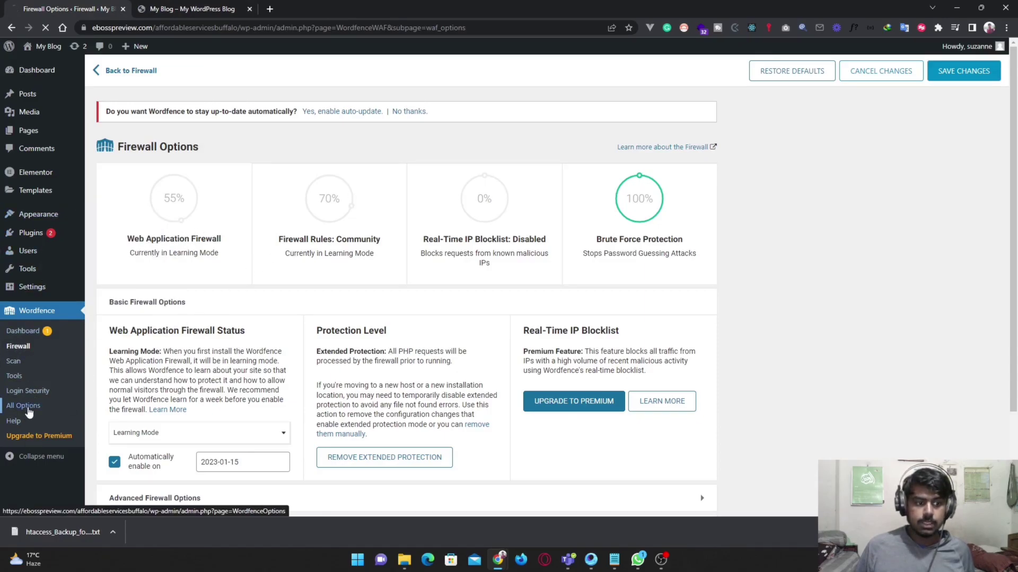
# - Show Wordfence All Options with Allowlisted URLs expanded, with the steps.txt notes alongside
pyautogui.click(28, 411)
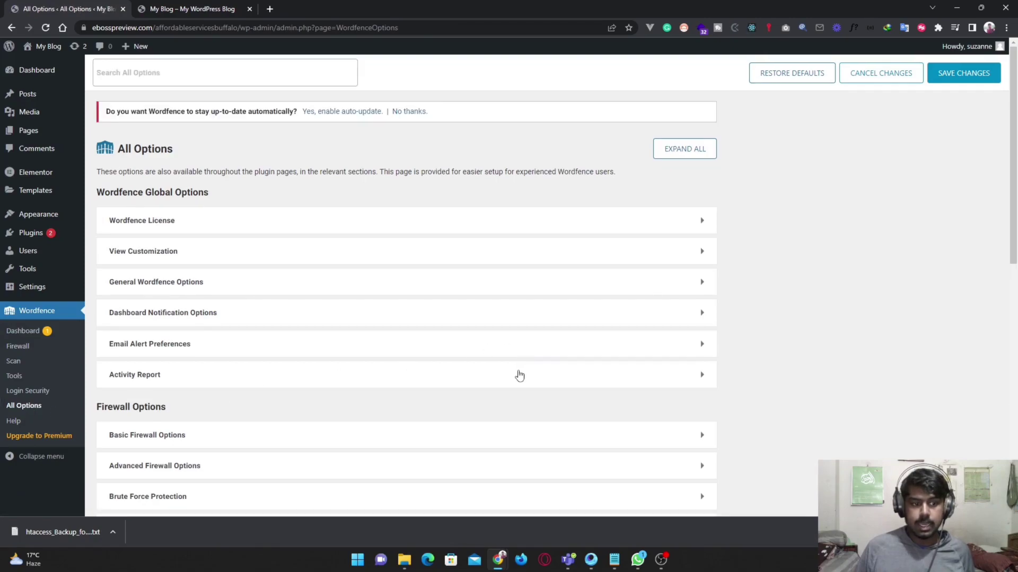
pyautogui.scroll(-4, 520, 375)
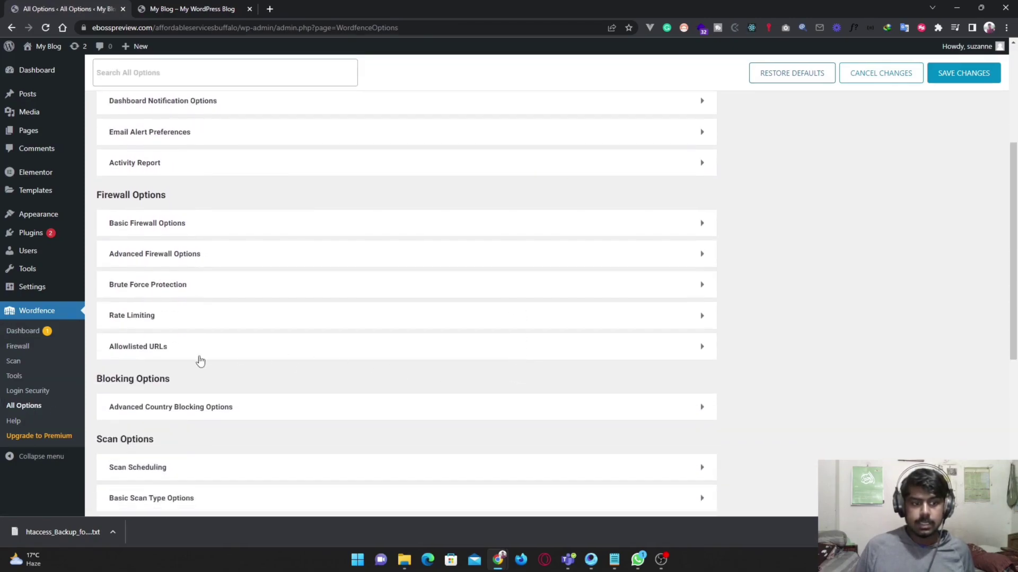
pyautogui.click(132, 347)
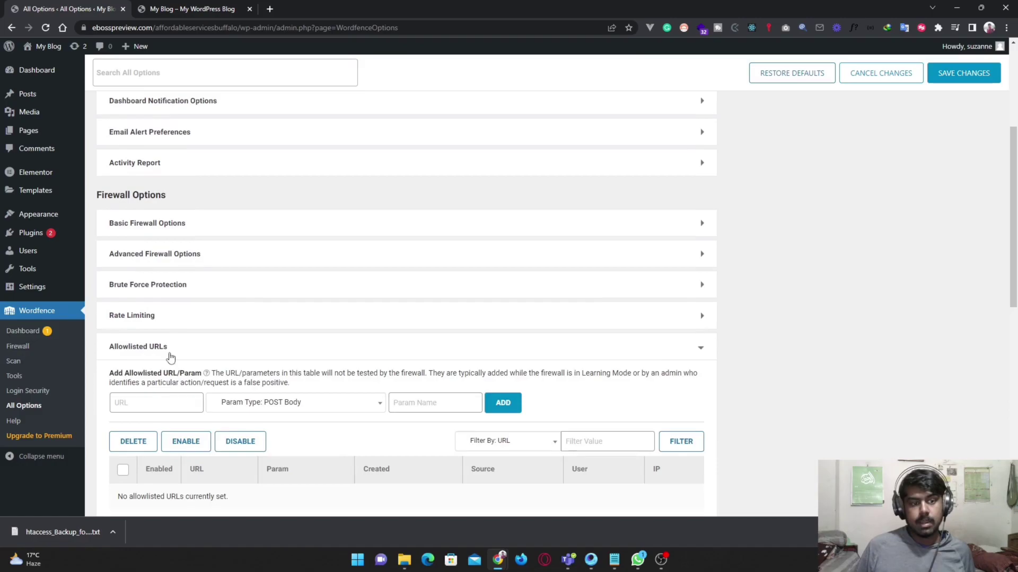
pyautogui.scroll(-2, 246, 364)
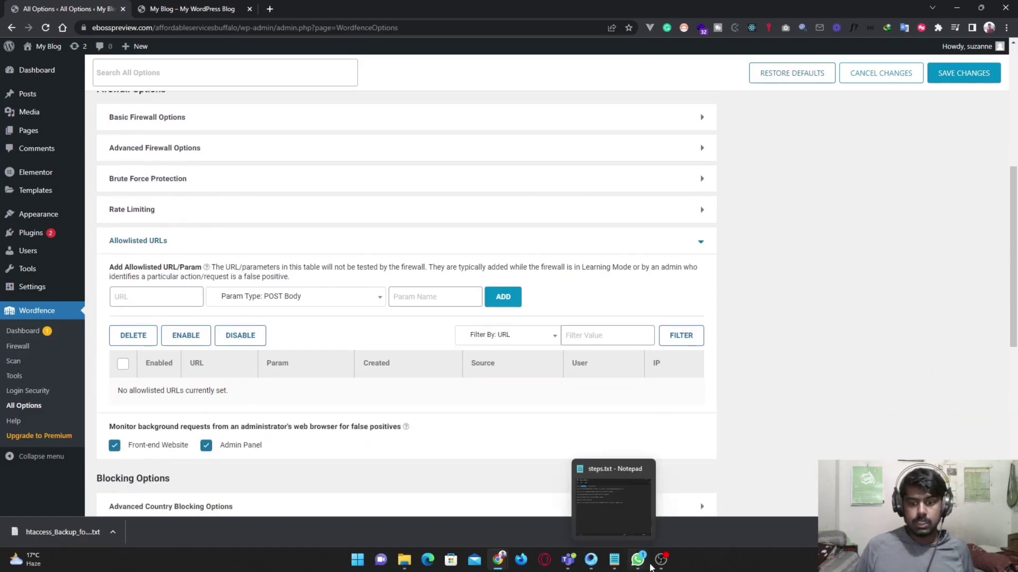
pyautogui.click(614, 562)
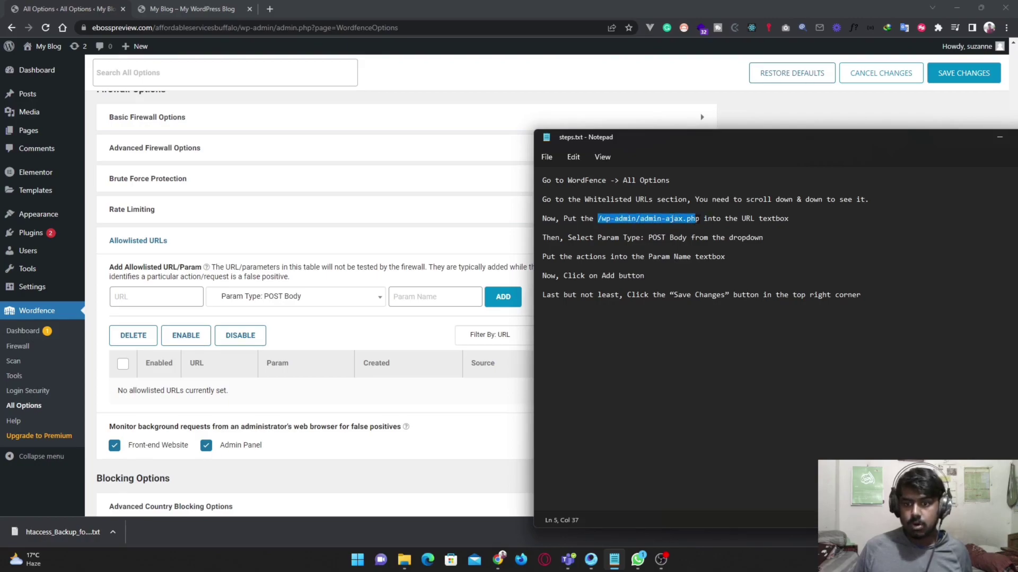
# - Paste /wp-admin/admin-ajax.php into the allowlist URL field, checking the steps notes
pyautogui.click(186, 297)
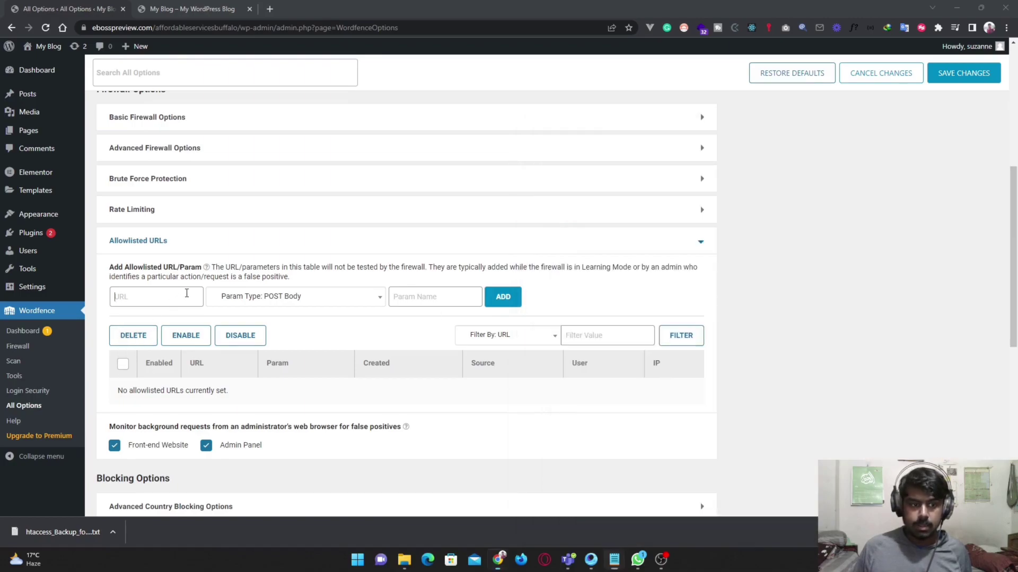
pyautogui.write('/wp-admin/admin-ajax.php')
pyautogui.click(426, 301)
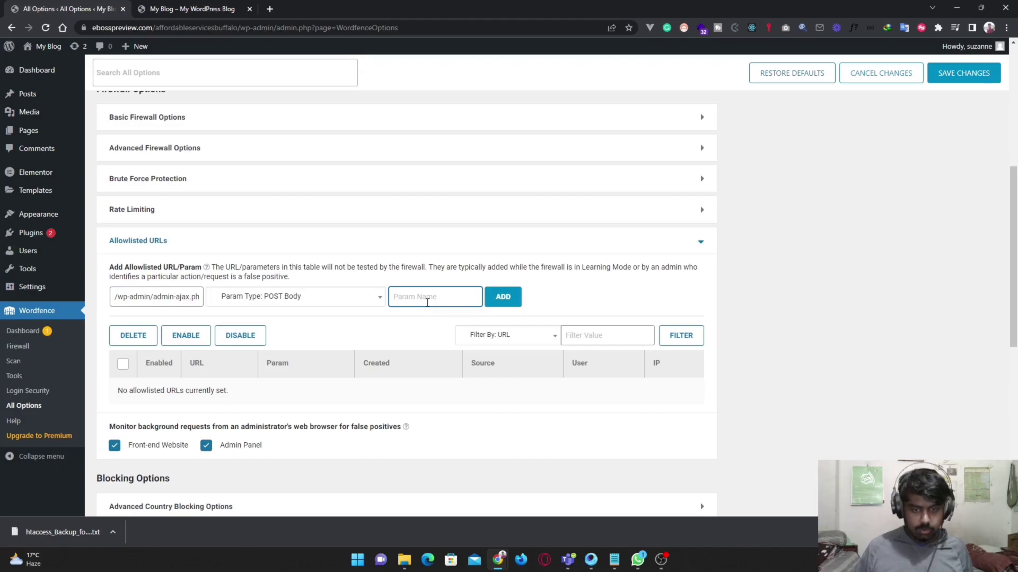
pyautogui.hotkey('alt', 'Tab')
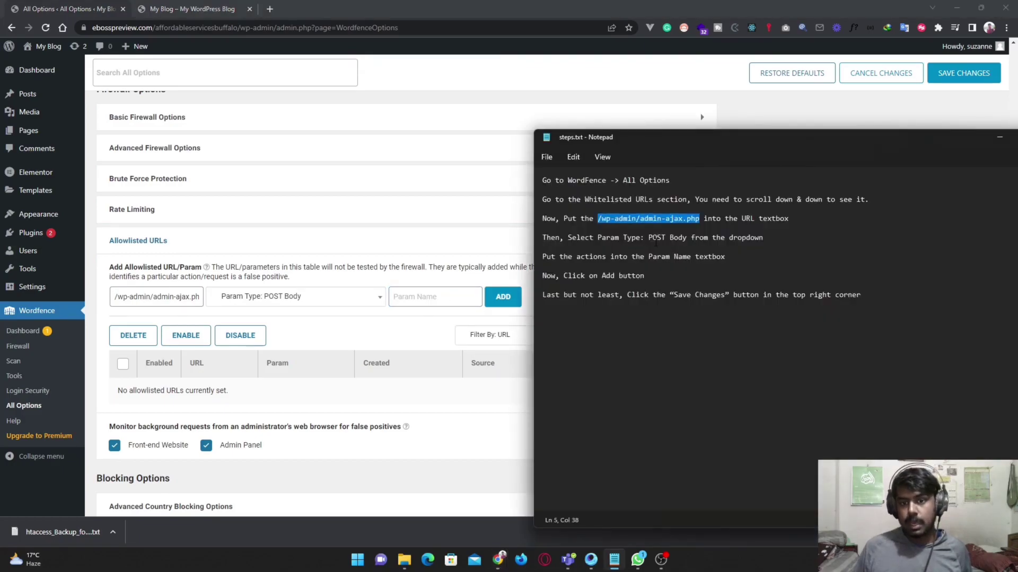
pyautogui.click(598, 265)
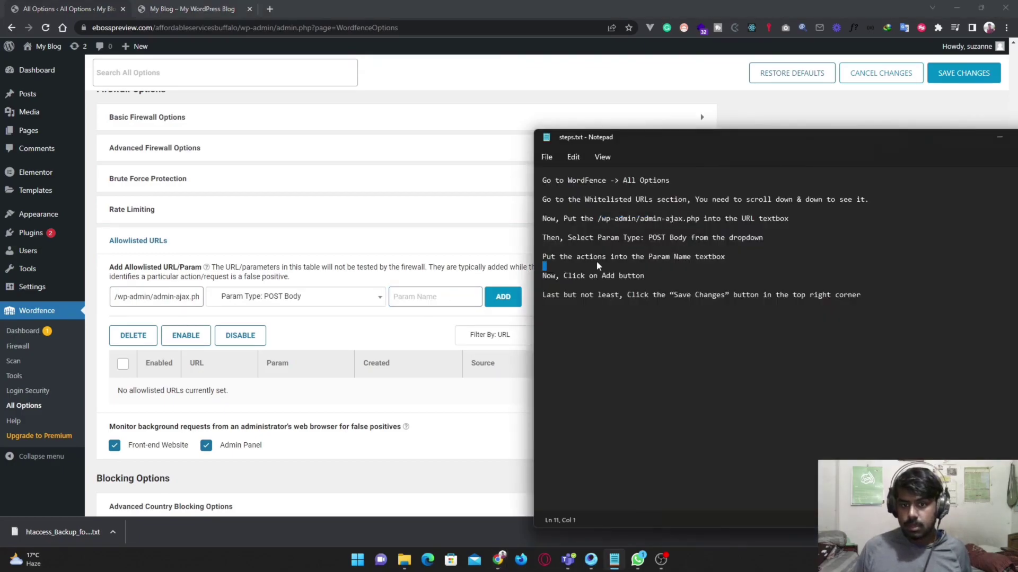
pyautogui.hotkey('alt', 'Tab')
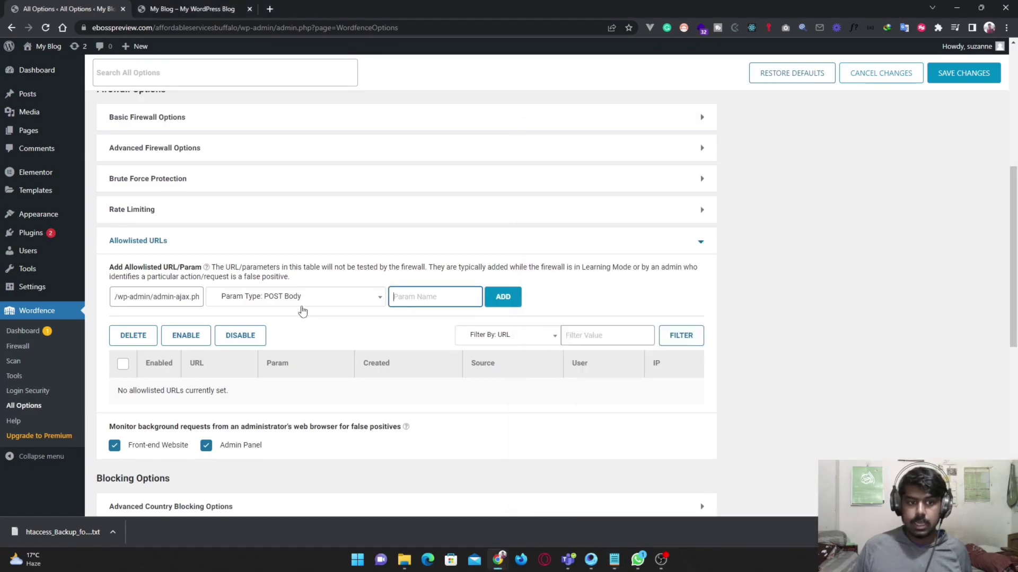
# - Keep POST Body as param type, add the 'actions' rule, and save the Wordfence changes
pyautogui.click(306, 298)
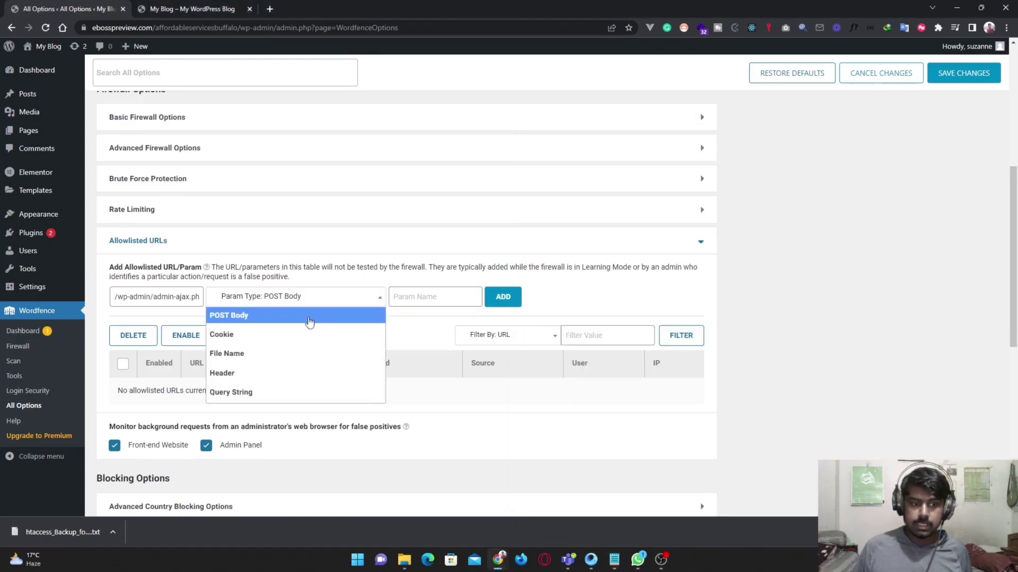
pyautogui.click(310, 321)
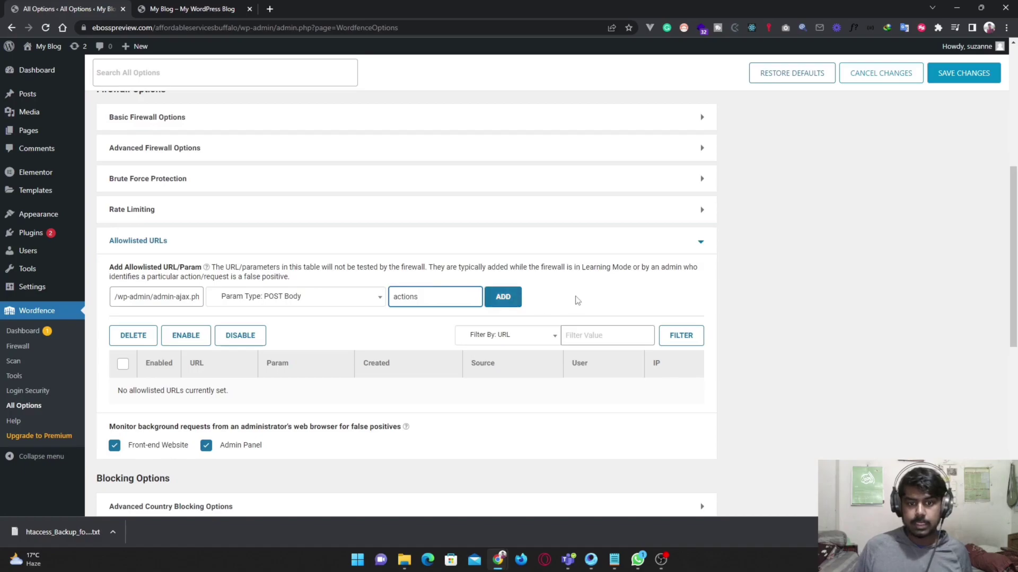
pyautogui.click(503, 298)
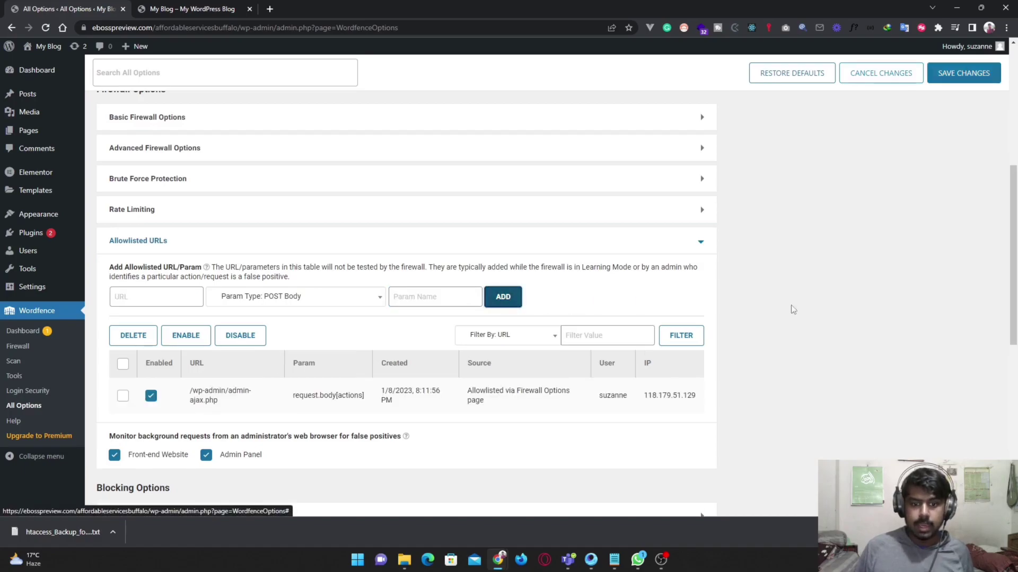
pyautogui.click(964, 75)
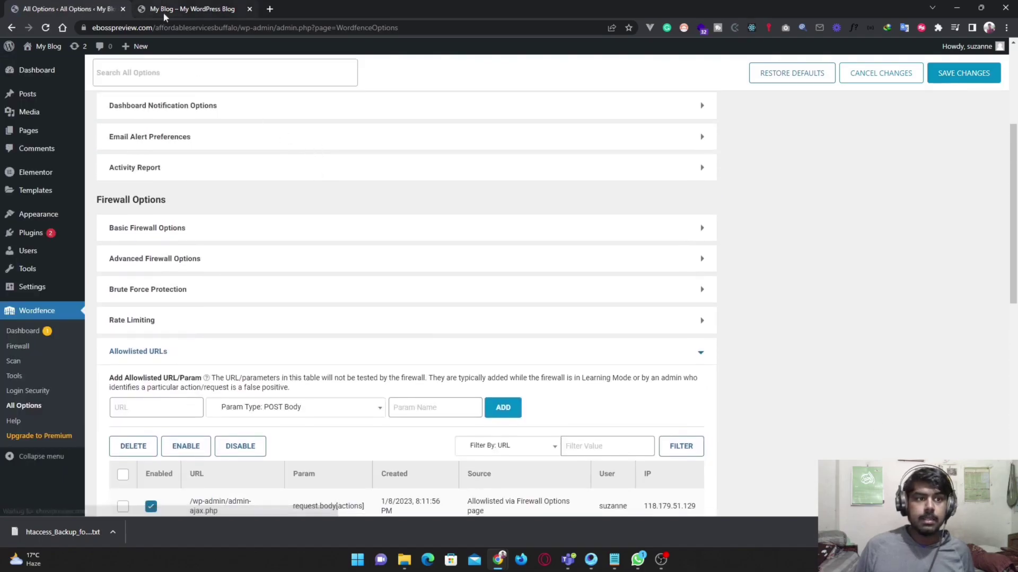
# - Open Pages in a new tab and edit the Home page with Elementor
pyautogui.rightClick(51, 127)
pyautogui.click(90, 134)
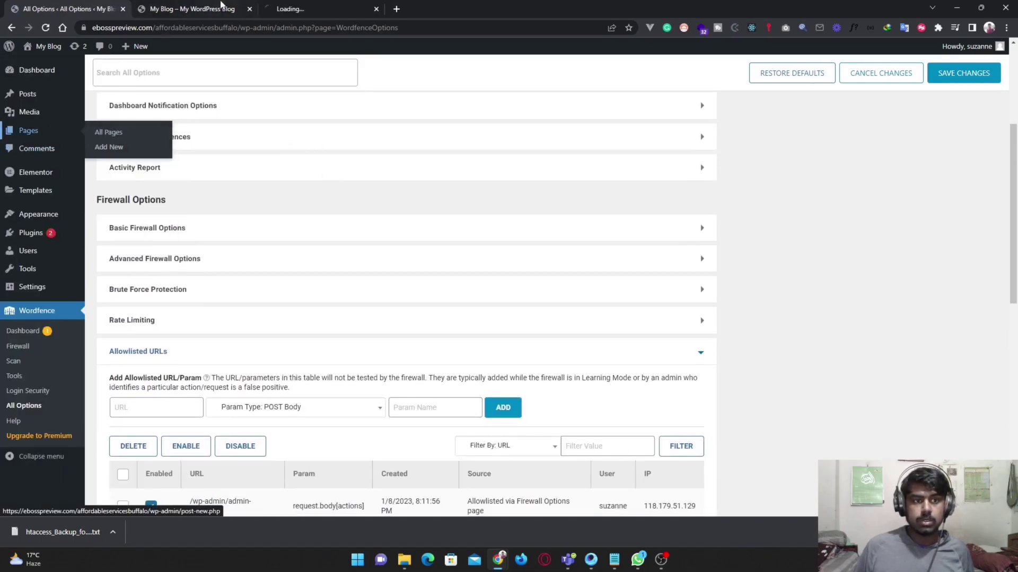
pyautogui.click(297, 9)
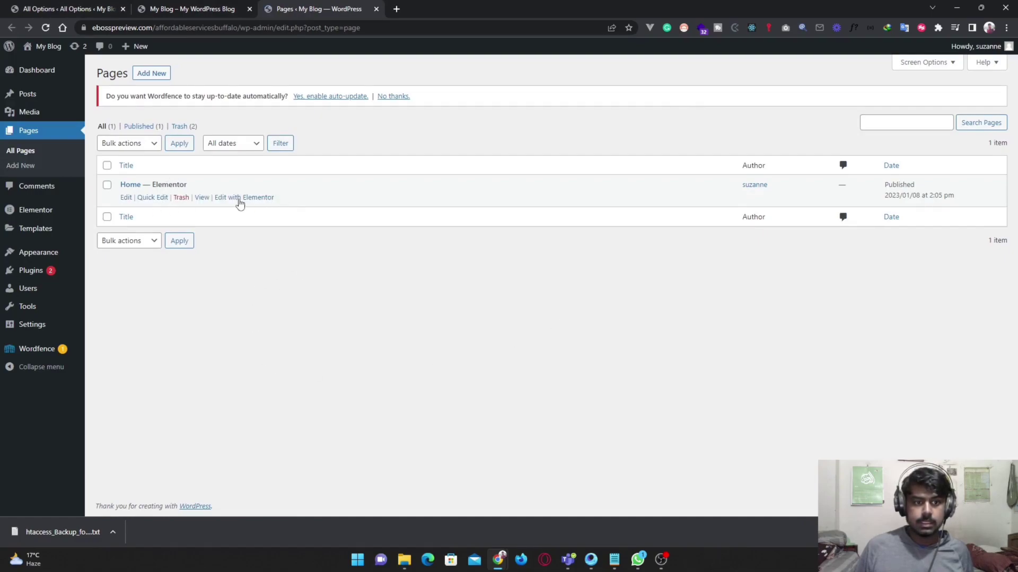
pyautogui.click(239, 201)
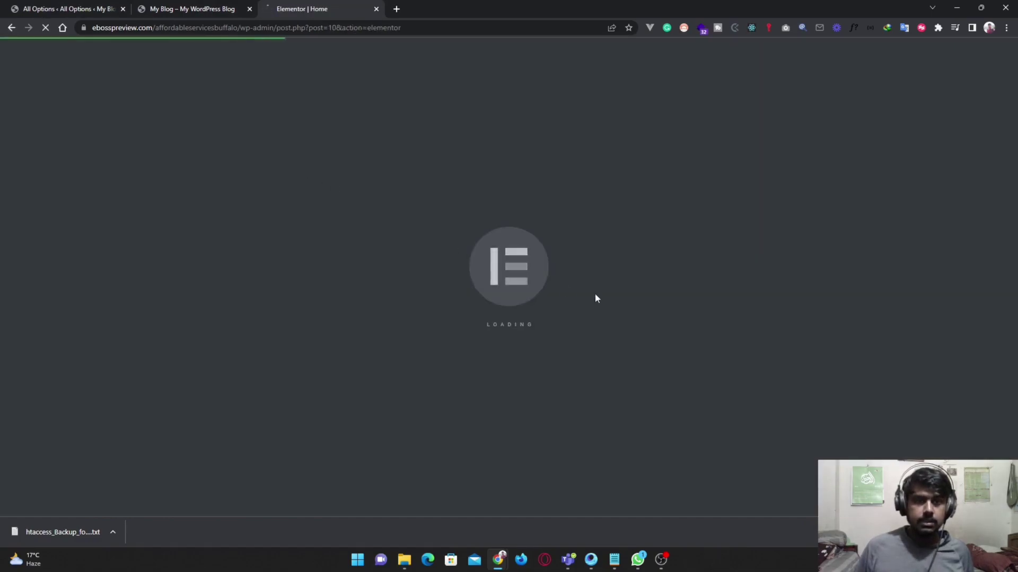
pyautogui.click(204, 8)
pyautogui.click(298, 8)
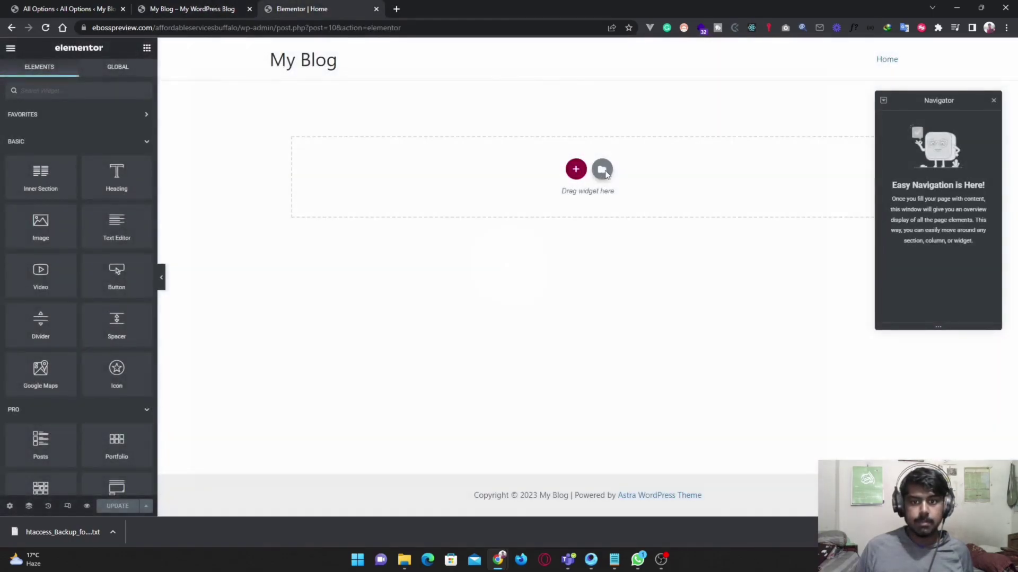
# - Insert the saved 'home page' template from the Library's My Templates
pyautogui.click(603, 169)
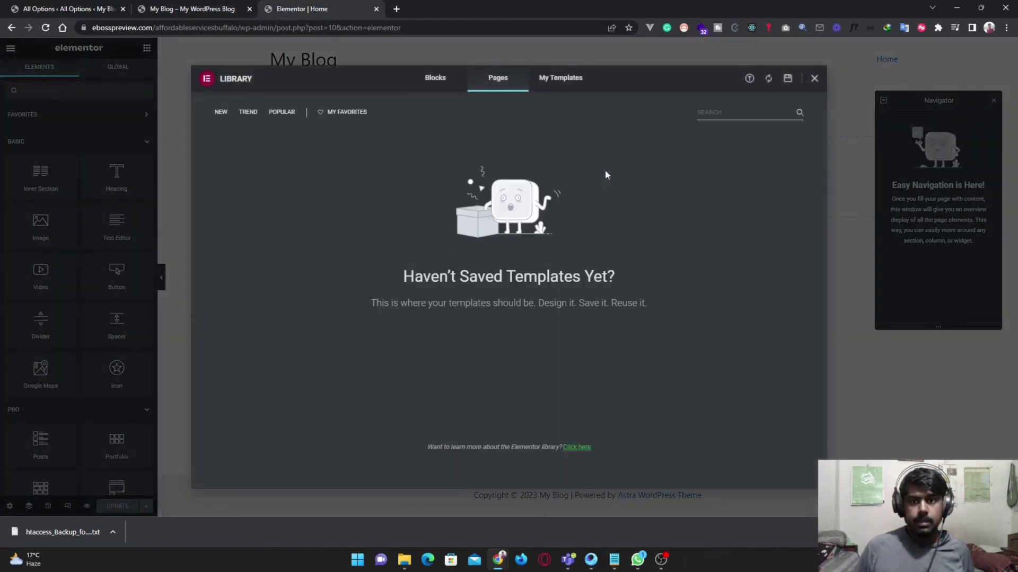
pyautogui.click(559, 79)
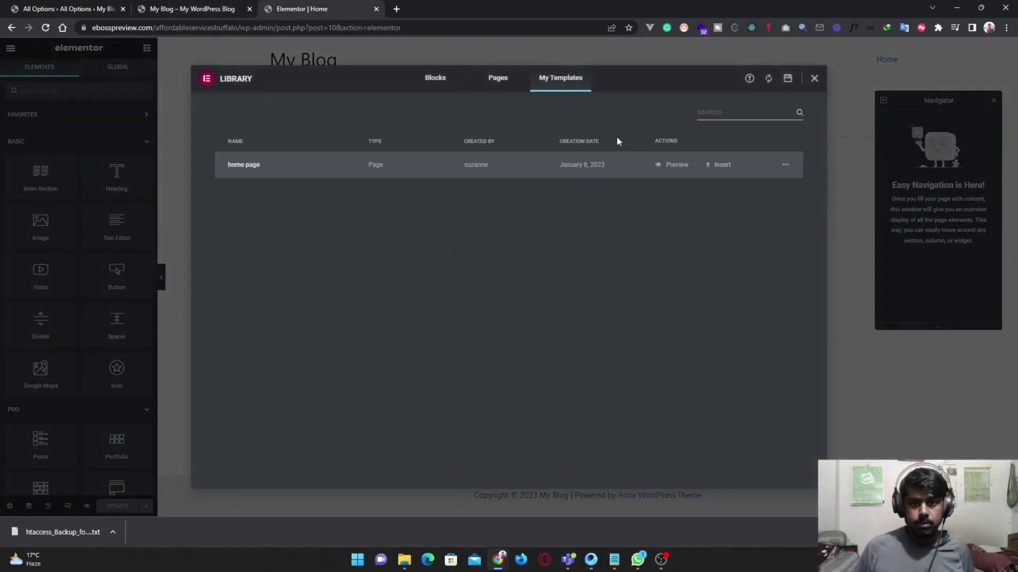
pyautogui.click(723, 164)
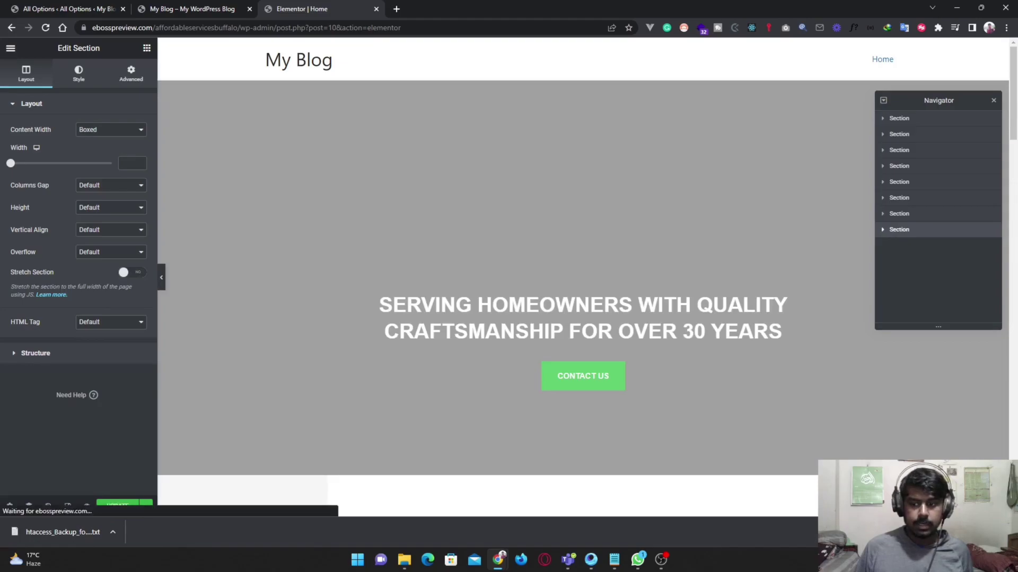
# - Update the Home page with the inserted 'home page' template and review it in a preview tab
pyautogui.click(1005, 532)
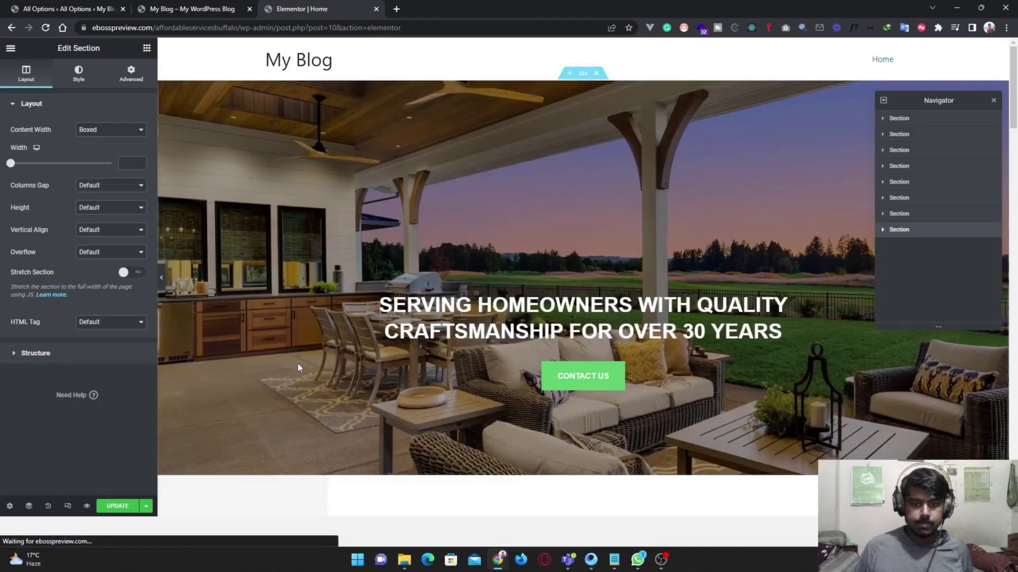
pyautogui.click(118, 518)
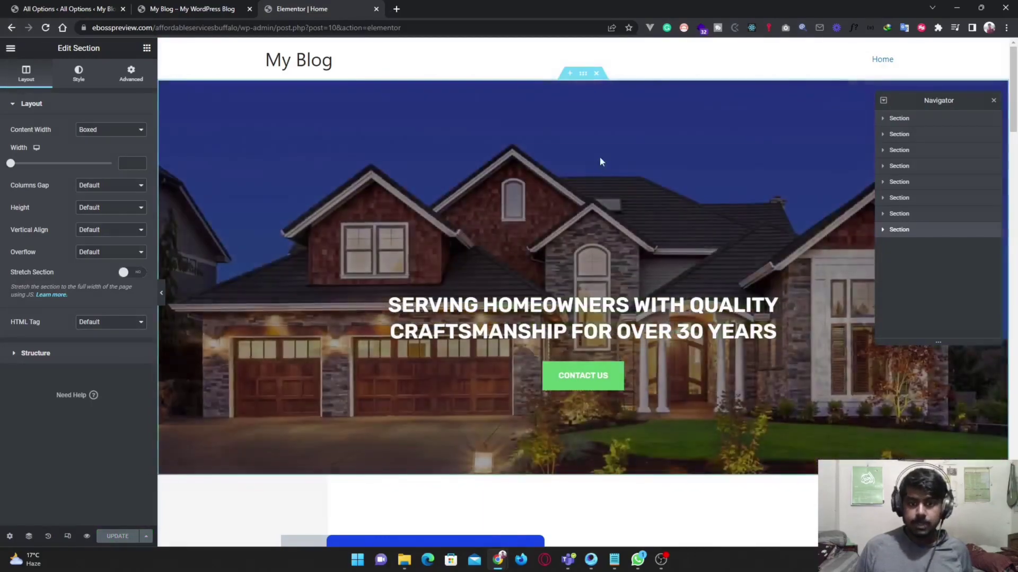
pyautogui.click(87, 537)
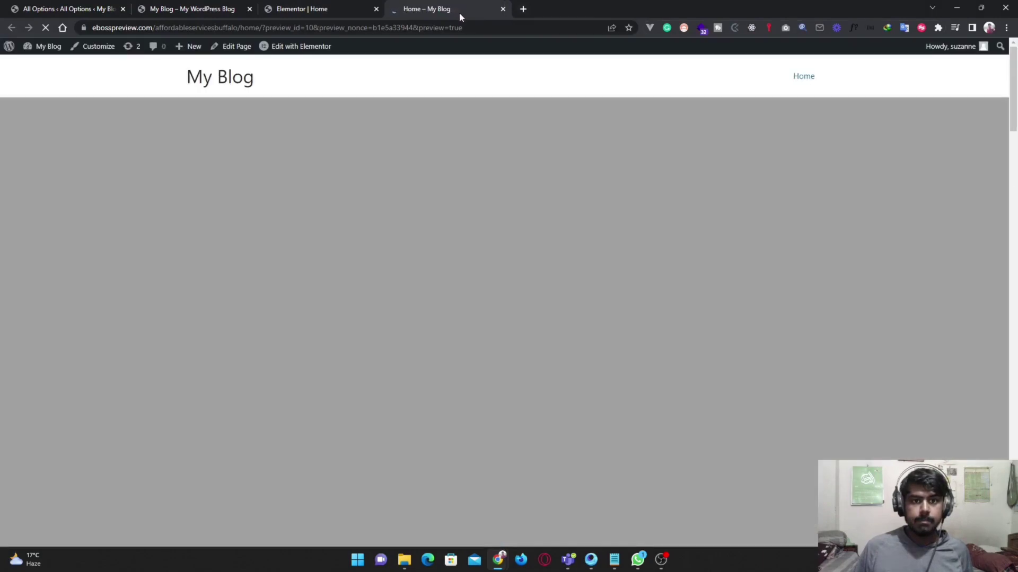
pyautogui.scroll(-5, 896, 276)
pyautogui.scroll(-10, 897, 283)
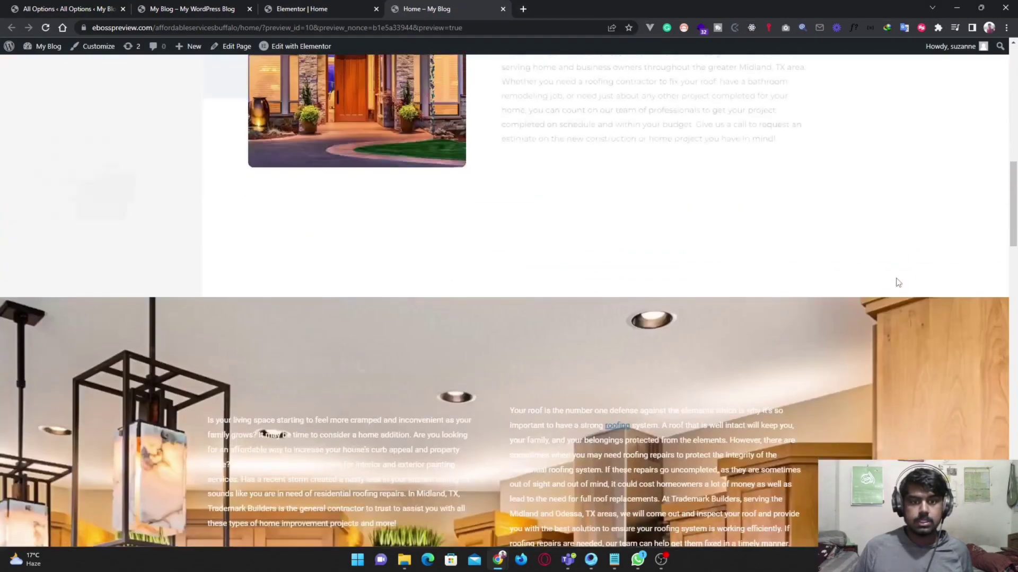
pyautogui.scroll(15, 895, 282)
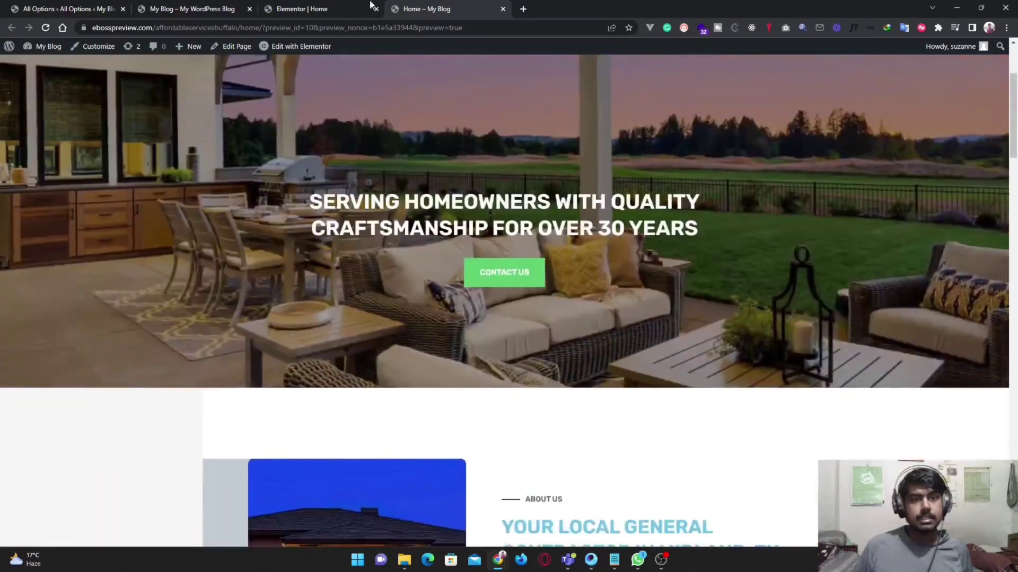
pyautogui.click(342, 8)
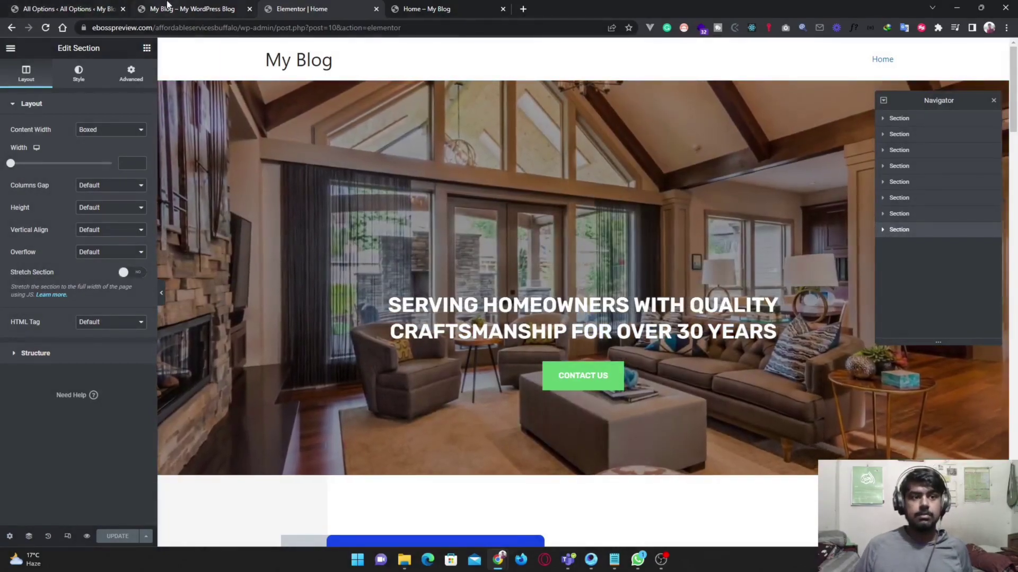
# - Close the extra 'My Blog' site tab, leaving the Elementor editor on the Home page
pyautogui.click(168, 5)
pyautogui.click(328, 6)
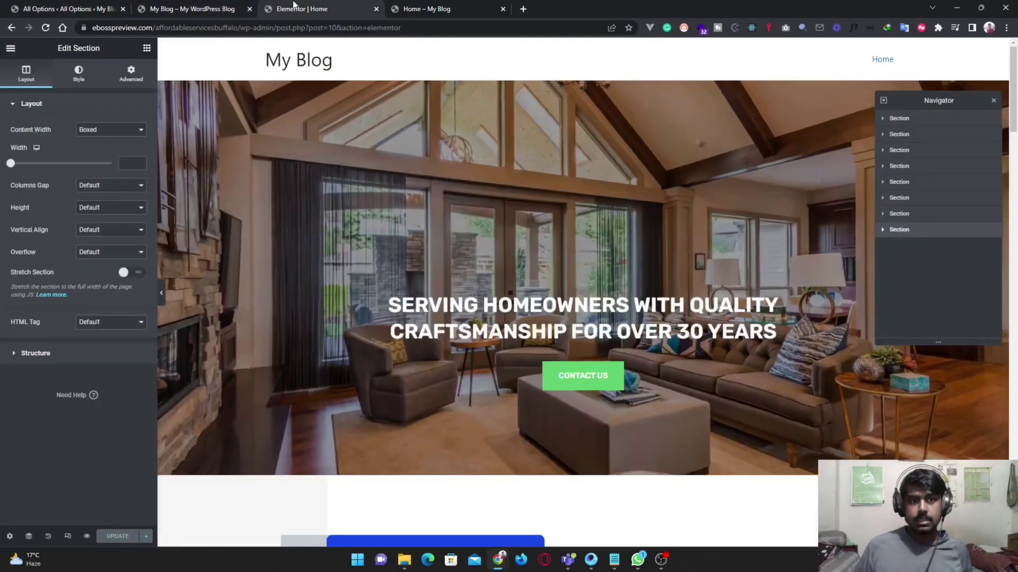
pyautogui.click(249, 8)
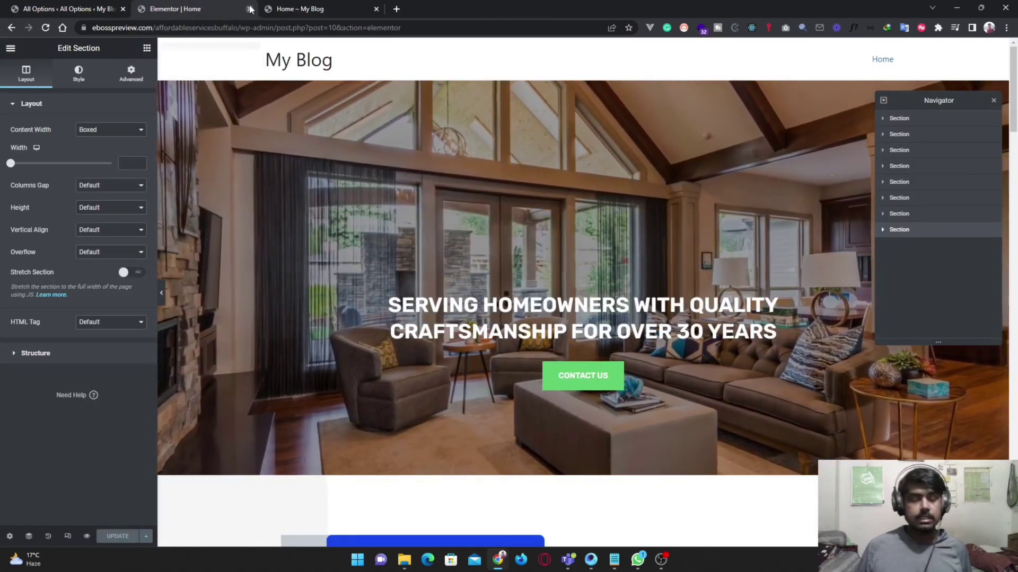